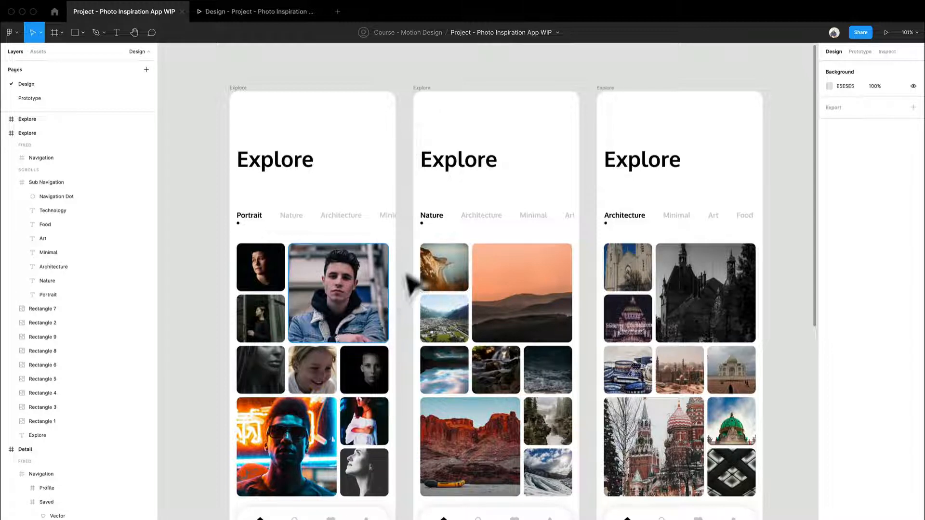
{"action": "scroll", "coordinate": [416, 264], "scroll_direction": "up", "scroll_amount": 5}
{"action": "scroll", "coordinate": [406, 256], "scroll_direction": "down", "scroll_amount": 3}
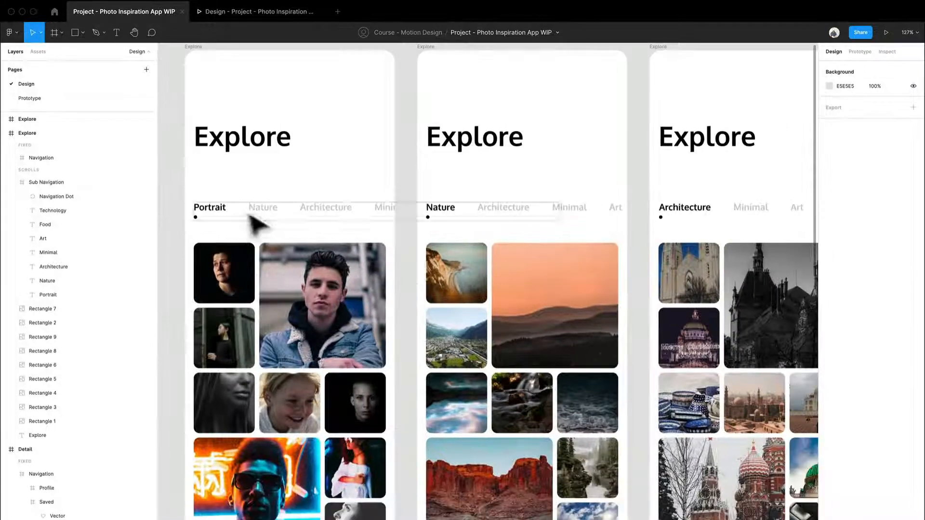
{"action": "left_click", "coordinate": [412, 215]}
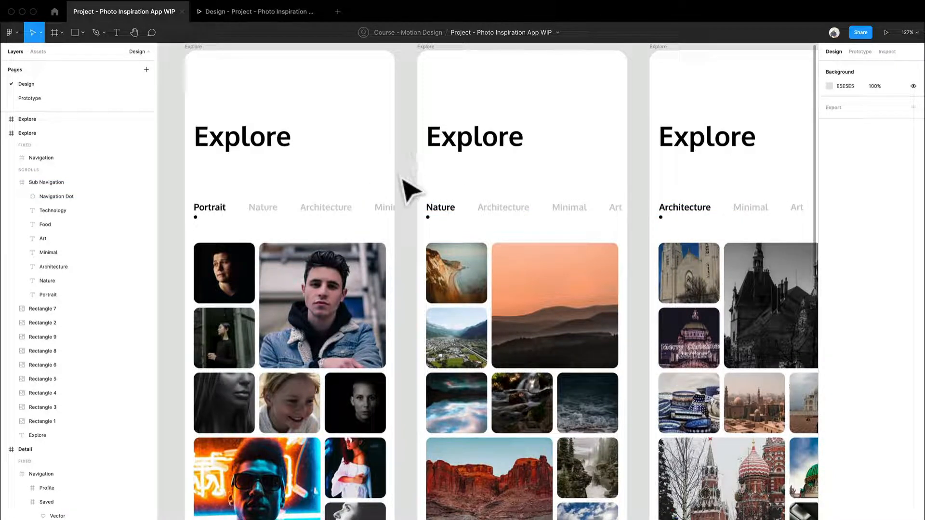
{"action": "left_click_drag", "start_coordinate": [395, 226], "coordinate": [400, 170]}
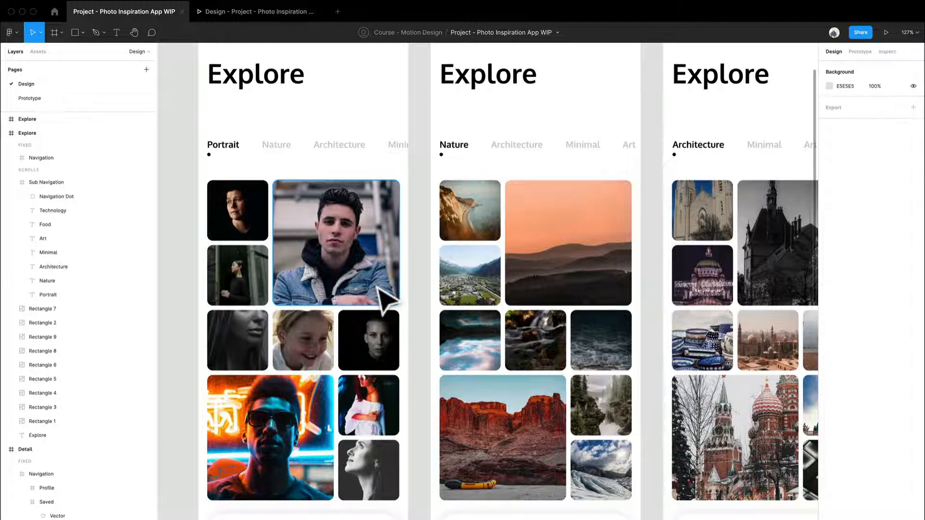
{"action": "left_click_drag", "start_coordinate": [652, 260], "coordinate": [555, 264]}
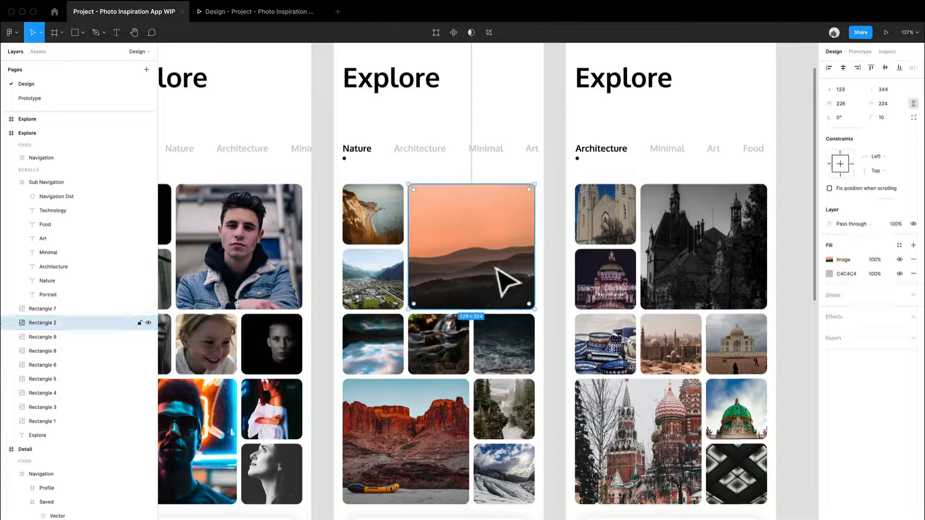
{"action": "left_click_drag", "start_coordinate": [502, 285], "coordinate": [439, 425]}
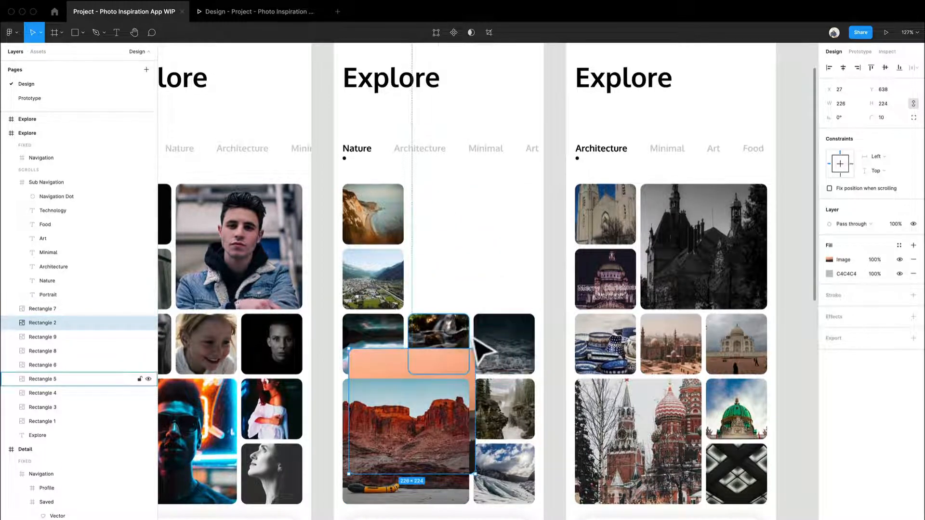
{"action": "left_click_drag", "start_coordinate": [467, 337], "coordinate": [482, 210]}
{"action": "key", "text": "super+z"}
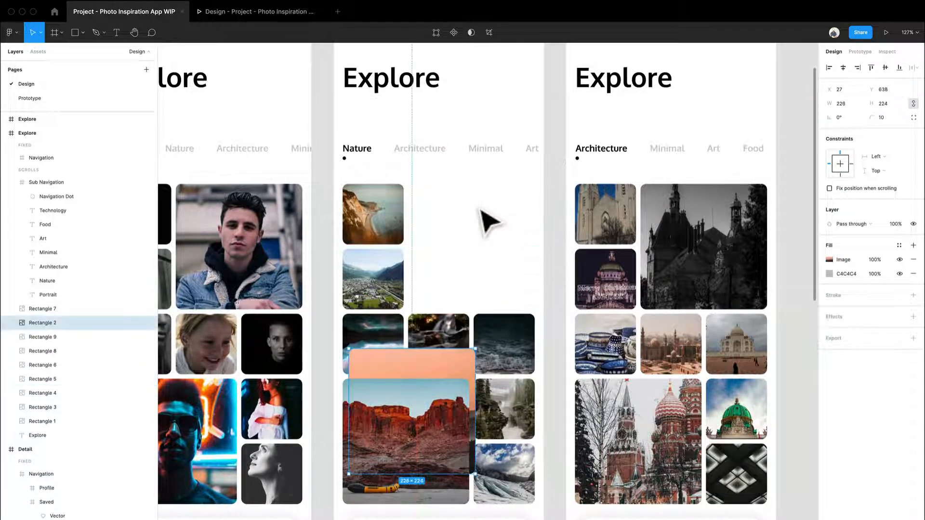
{"action": "key", "text": "super+z"}
{"action": "left_click_drag", "start_coordinate": [421, 207], "coordinate": [555, 250]}
{"action": "key", "text": "Escape"}
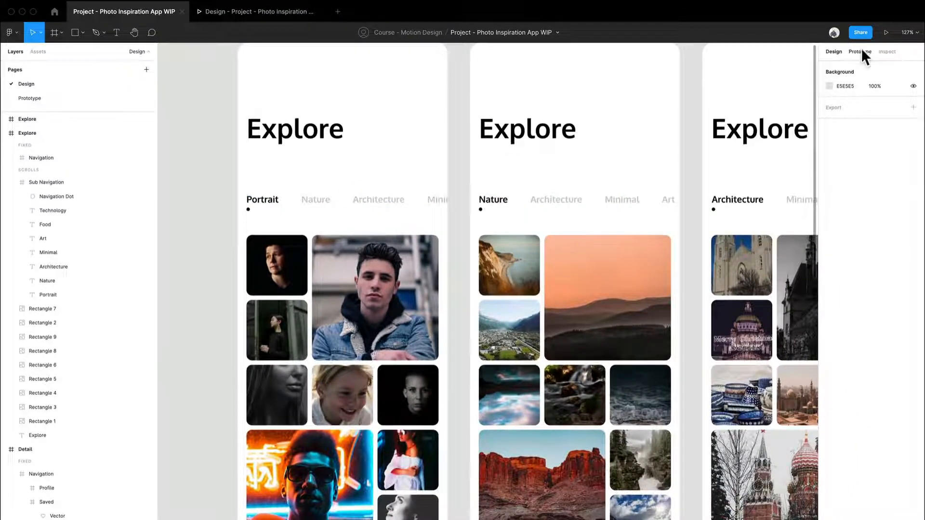
Connect the first frame's Nature label to the second Explore frame as a tap navigation interaction.
{"action": "left_click", "coordinate": [860, 51]}
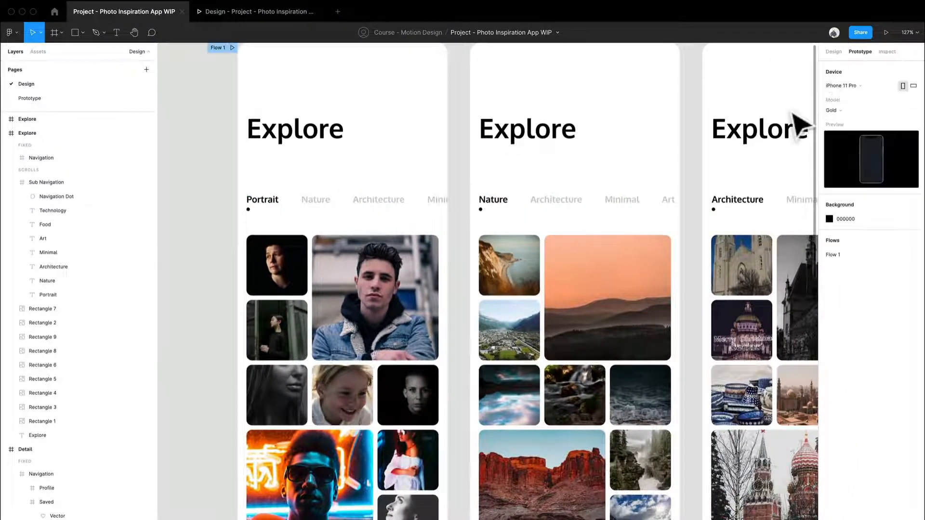
{"action": "left_click", "coordinate": [350, 207]}
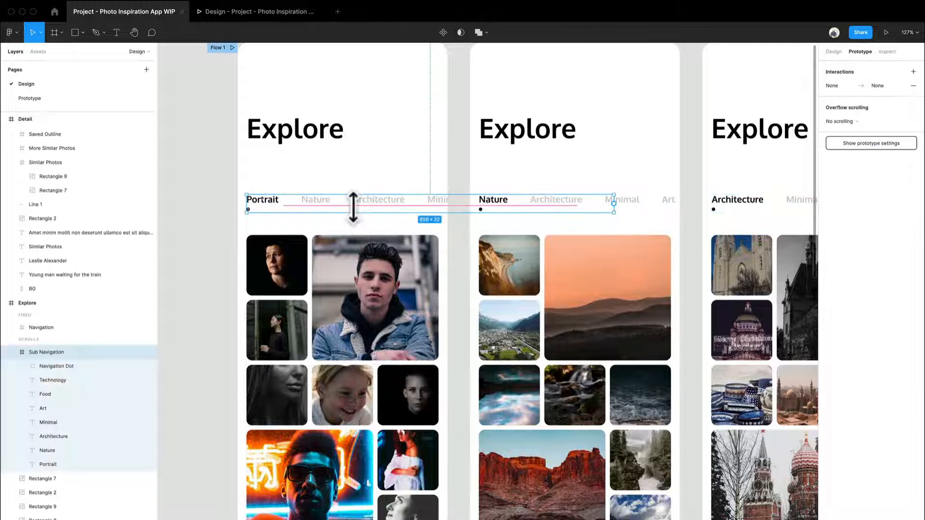
{"action": "left_click", "coordinate": [656, 207]}
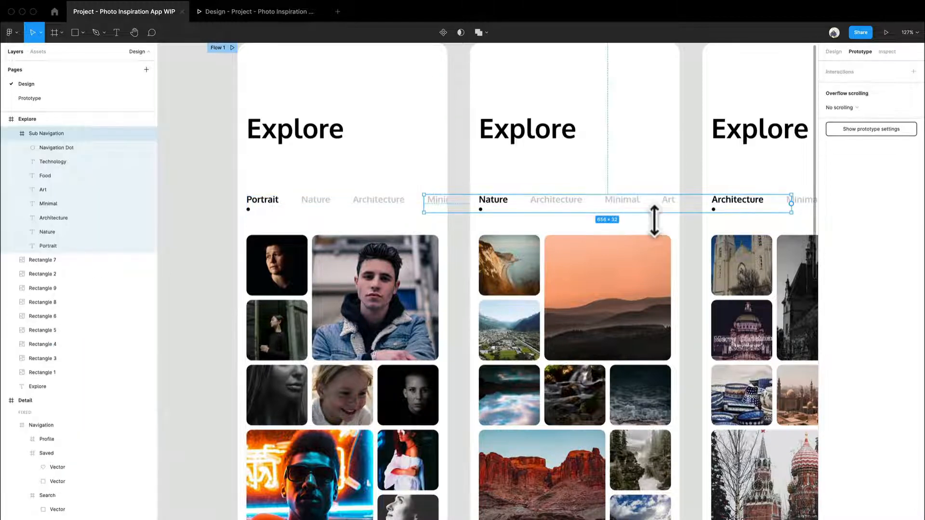
{"action": "left_click_drag", "start_coordinate": [655, 220], "coordinate": [520, 231]}
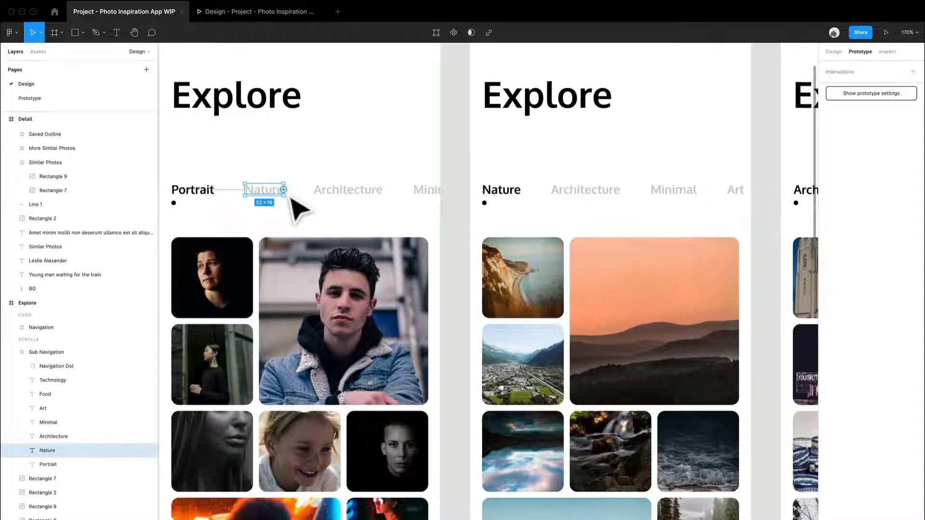
{"action": "left_click_drag", "start_coordinate": [283, 190], "coordinate": [495, 204]}
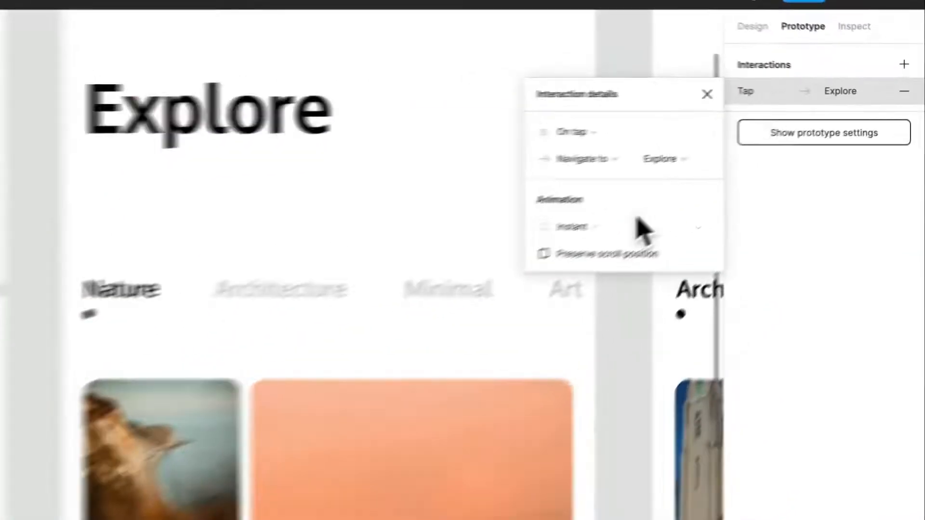
Set that interaction's animation to Smart animate.
{"action": "left_click", "coordinate": [770, 157]}
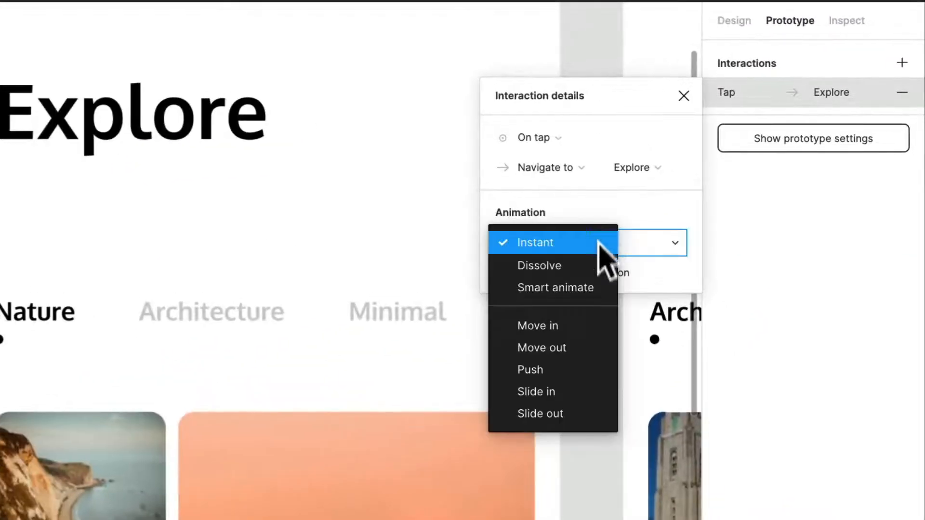
{"action": "left_click", "coordinate": [592, 288]}
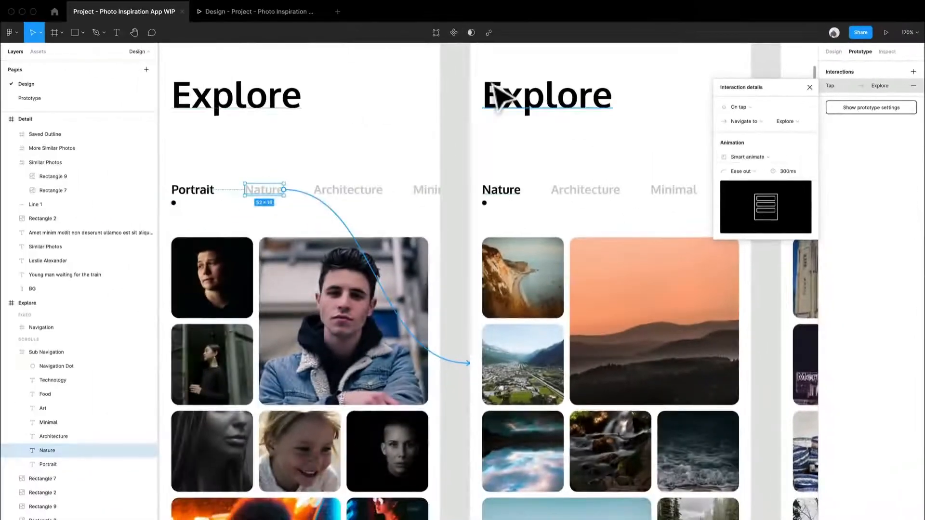
{"action": "left_click", "coordinate": [461, 148]}
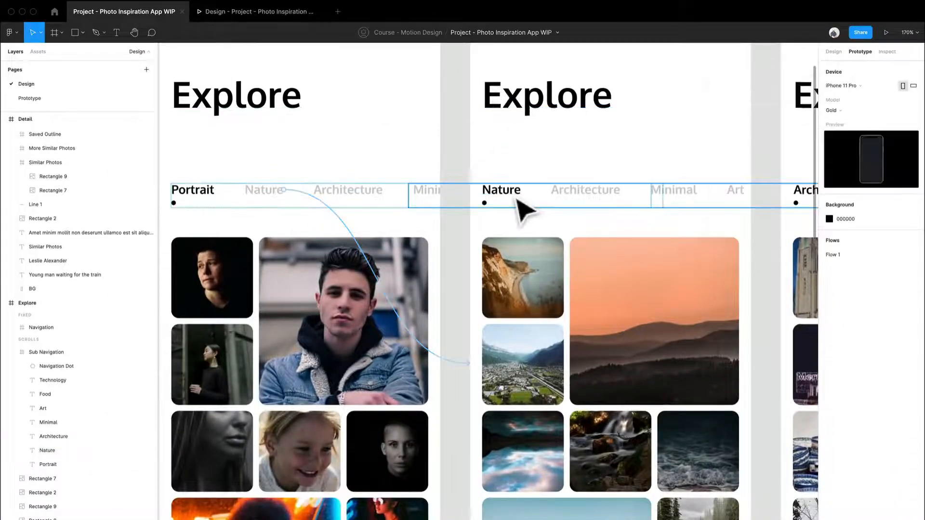
Connect the second frame's Architecture label to the third Explore frame as a tap navigation interaction.
{"action": "left_click", "coordinate": [607, 197]}
{"action": "left_click", "coordinate": [608, 198]}
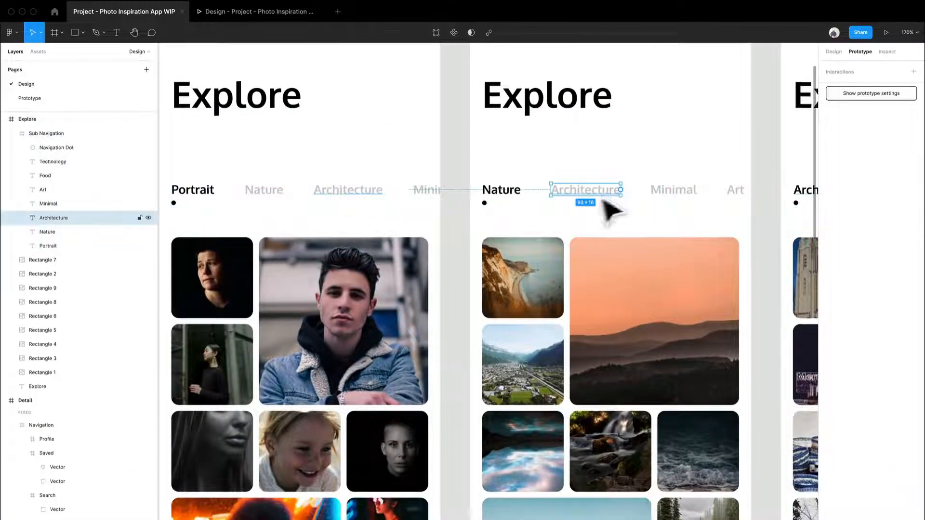
{"action": "left_click_drag", "start_coordinate": [603, 200], "coordinate": [702, 221]}
{"action": "scroll", "coordinate": [404, 207], "scroll_direction": "down", "scroll_amount": 3}
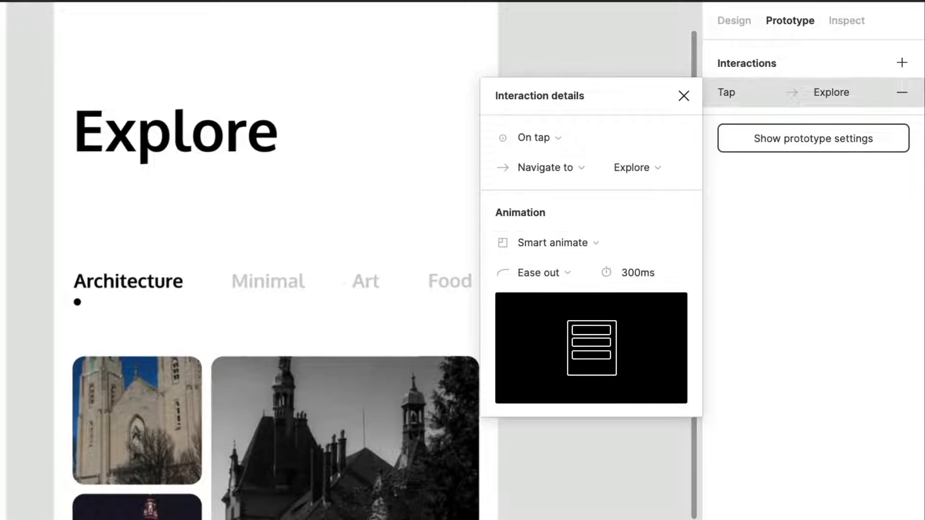
{"action": "key", "text": "Escape"}
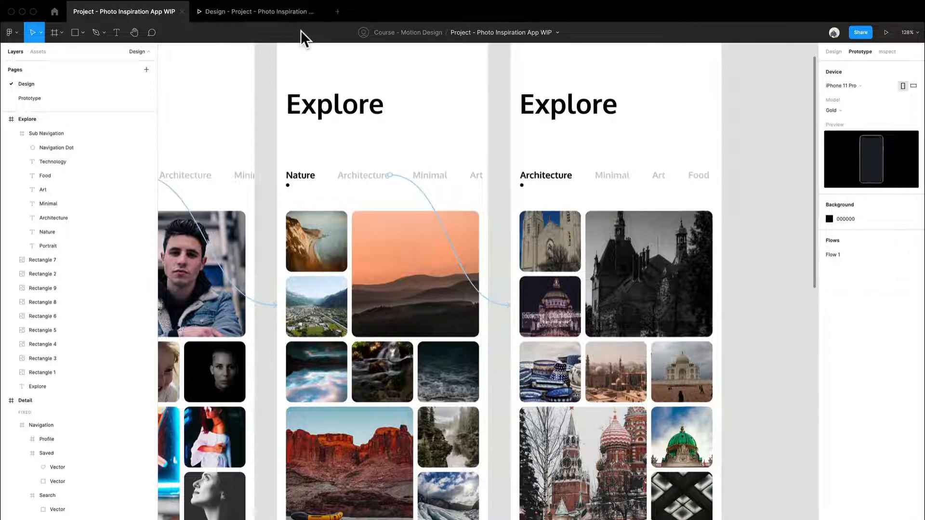
Test the prototype in the presentation view by tapping the Nature category tab.
{"action": "left_click", "coordinate": [270, 14]}
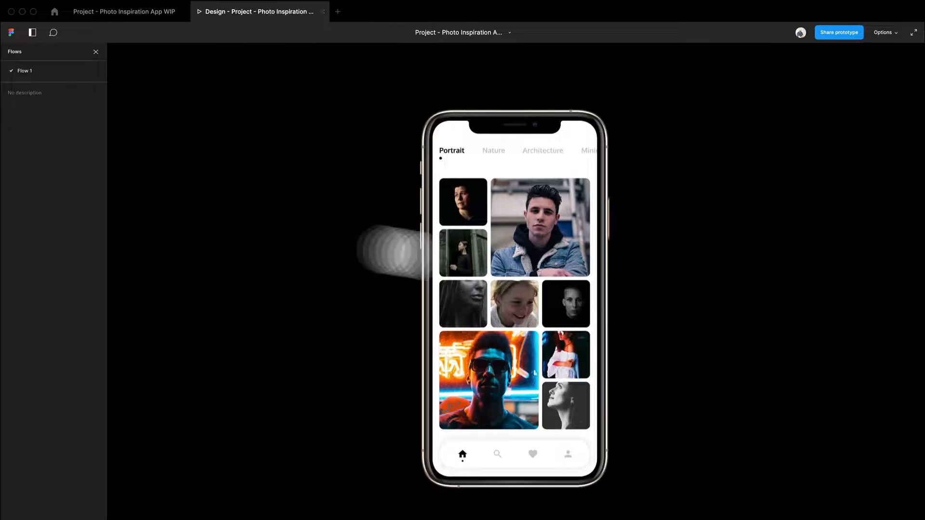
{"action": "scroll", "coordinate": [458, 227], "scroll_direction": "up", "scroll_amount": 3}
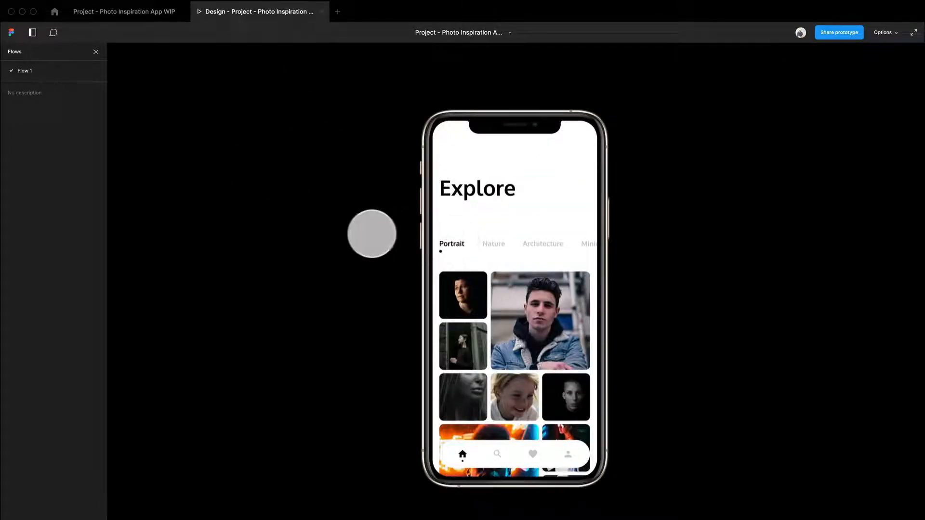
{"action": "left_click", "coordinate": [507, 205]}
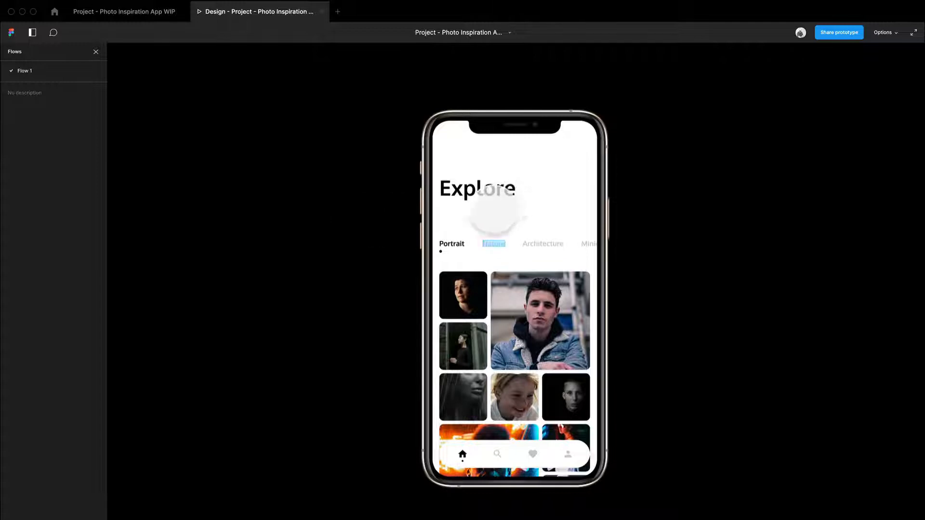
{"action": "left_click", "coordinate": [498, 241]}
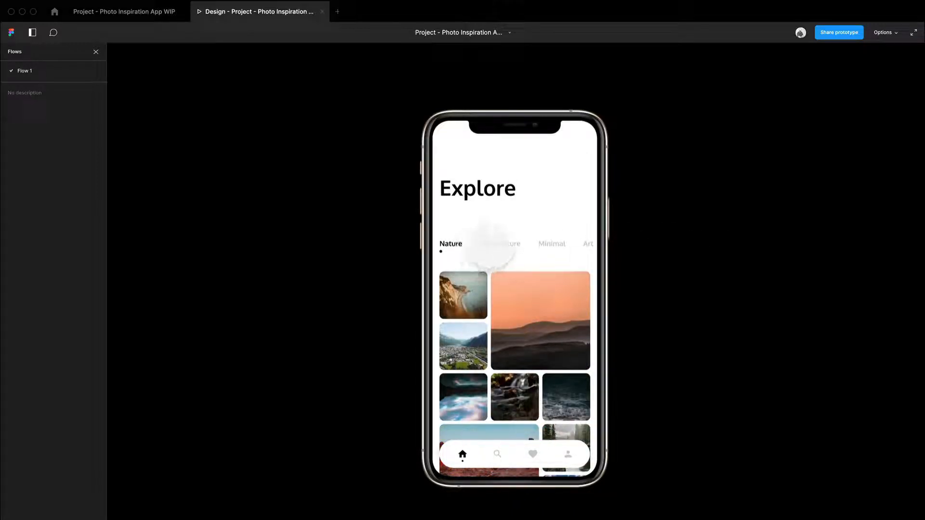
{"action": "left_click", "coordinate": [489, 243]}
{"action": "left_click_drag", "start_coordinate": [504, 324], "coordinate": [462, 291]}
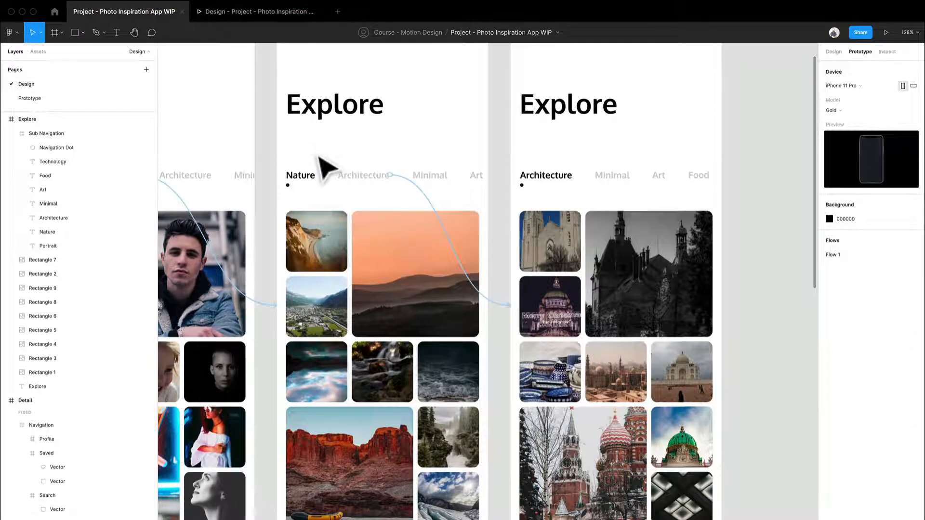
{"action": "left_click_drag", "start_coordinate": [282, 195], "coordinate": [478, 200]}
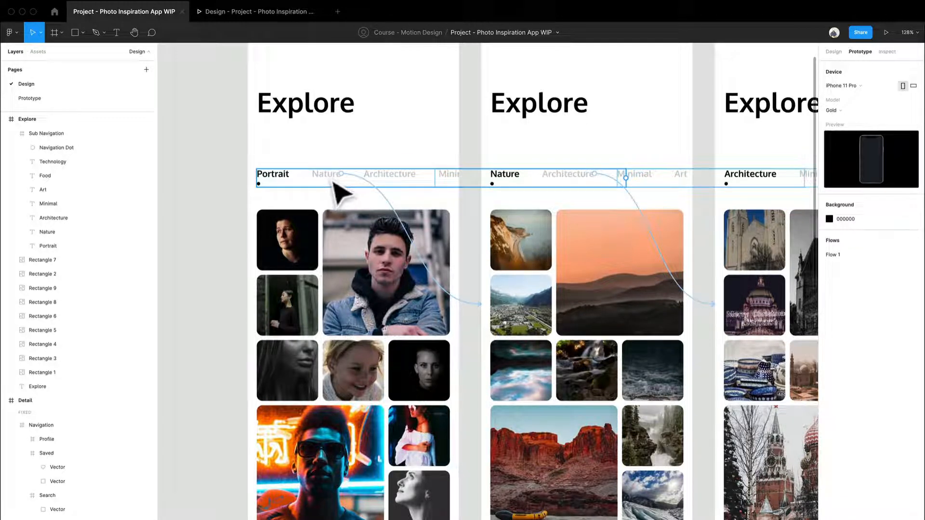
{"action": "left_click_drag", "start_coordinate": [479, 258], "coordinate": [406, 196]}
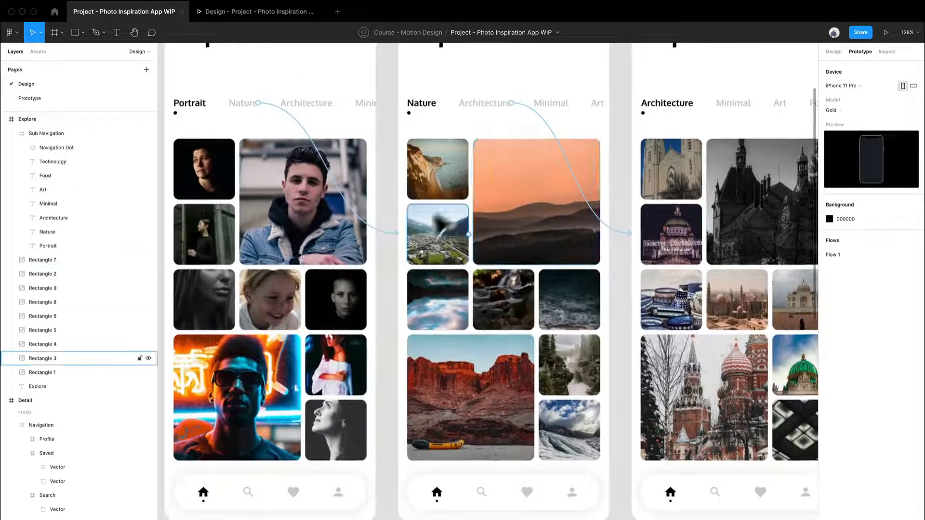
{"action": "left_click", "coordinate": [499, 396]}
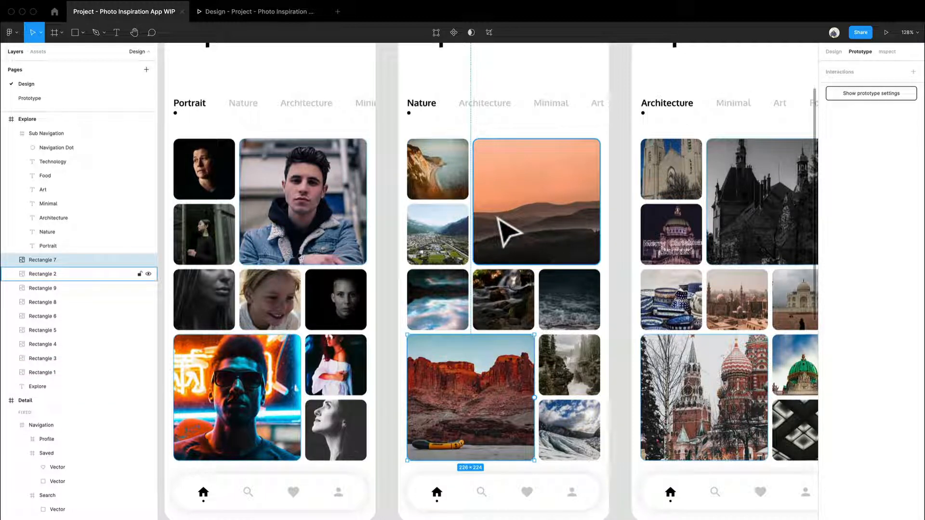
{"action": "scroll", "coordinate": [496, 212], "scroll_direction": "up", "scroll_amount": 3}
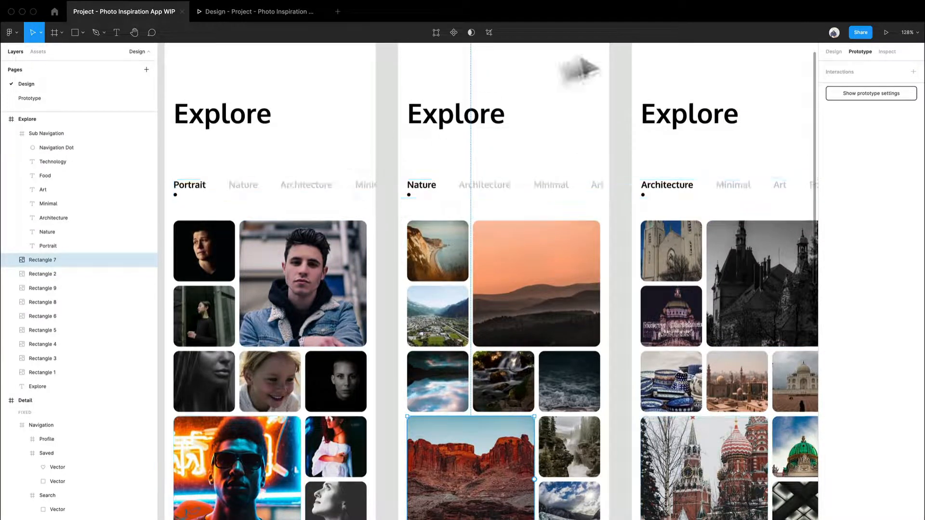
{"action": "left_click", "coordinate": [833, 52]}
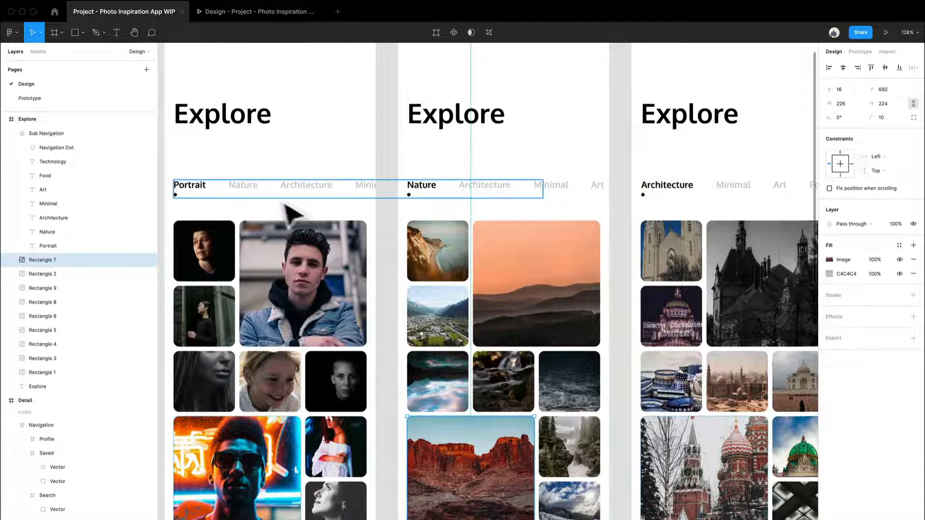
Group the first Explore frame's seven category labels, leaving out the navigation dot, and name the group Nav Items.
{"action": "left_click", "coordinate": [191, 195]}
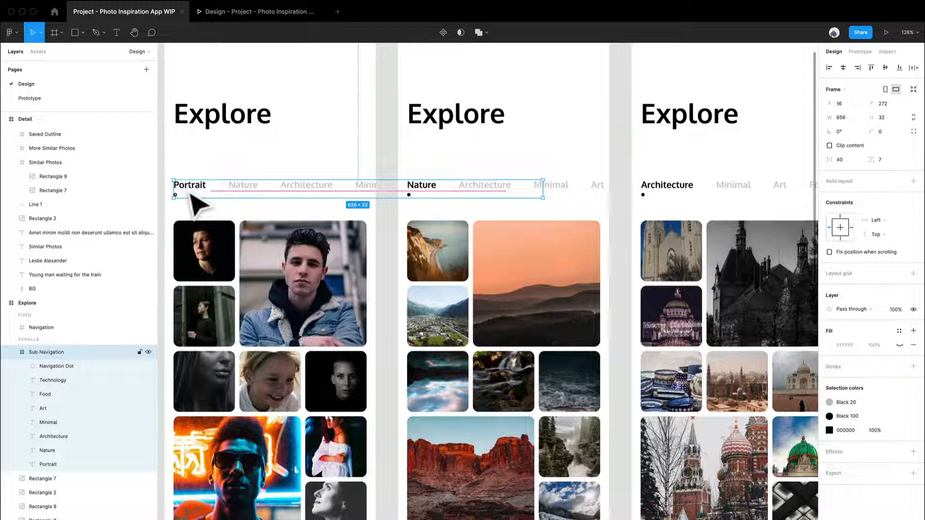
{"action": "double_click", "coordinate": [191, 195]}
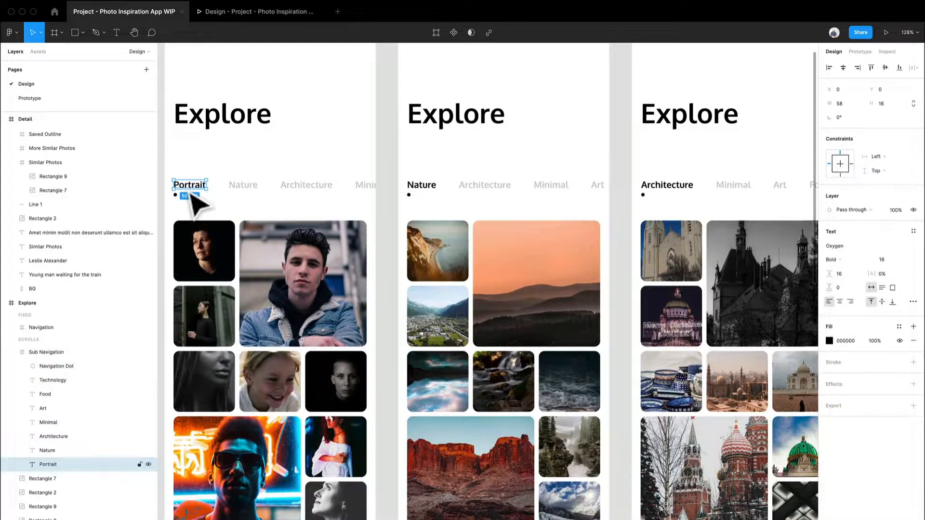
{"action": "key", "text": "ctrl+a"}
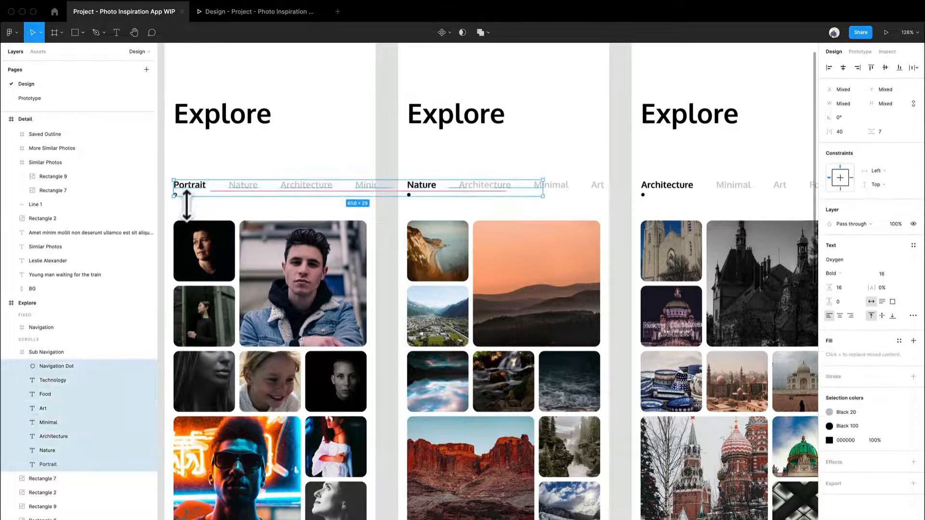
{"action": "scroll", "coordinate": [176, 197], "scroll_direction": "up", "scroll_amount": 5}
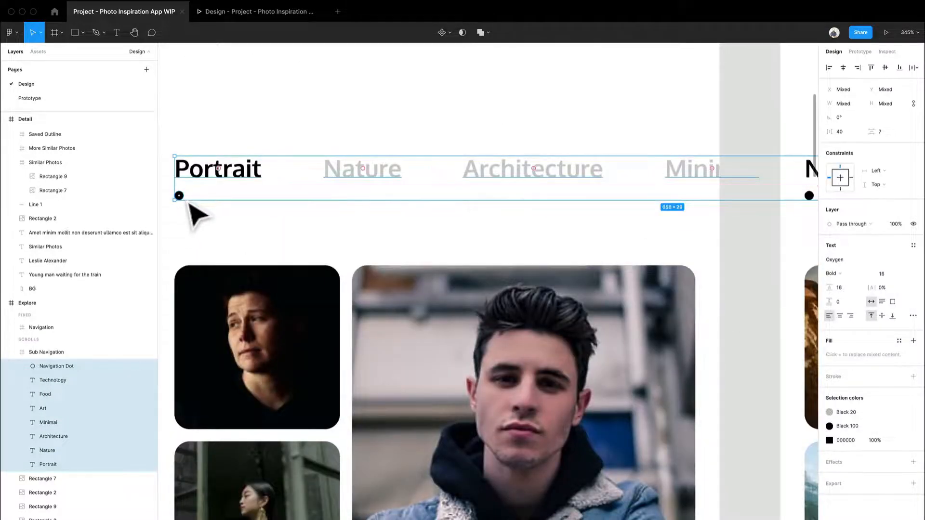
{"action": "left_click", "coordinate": [181, 197], "text": "shift"}
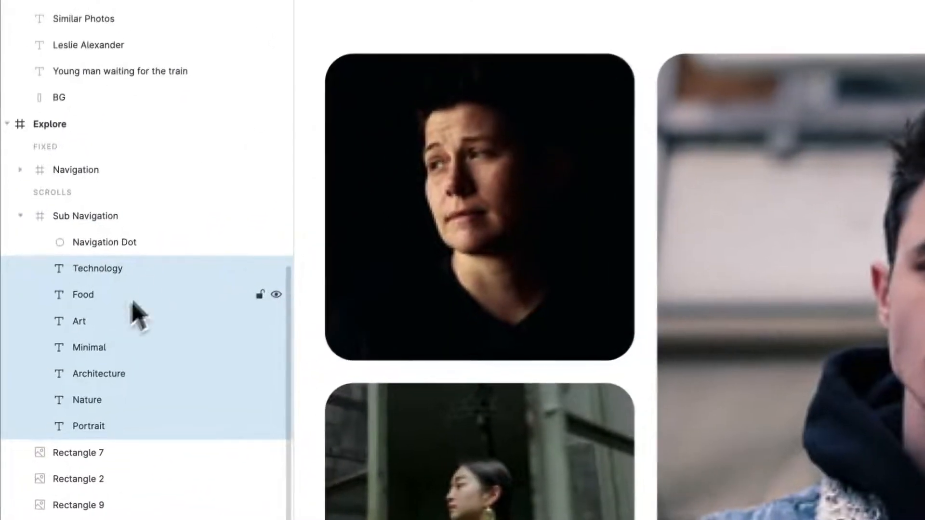
{"action": "left_click", "coordinate": [149, 270]}
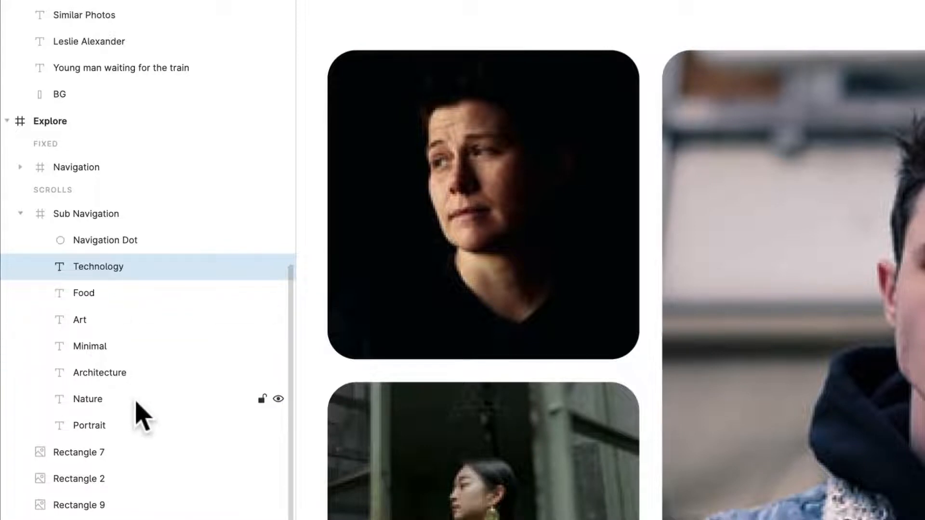
{"action": "left_click", "coordinate": [116, 425], "text": "shift"}
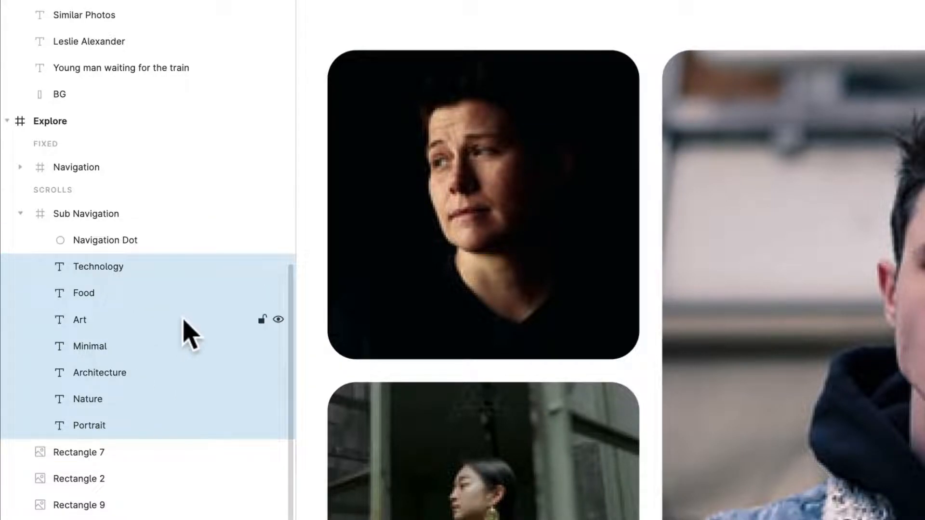
{"action": "right_click", "coordinate": [130, 292]}
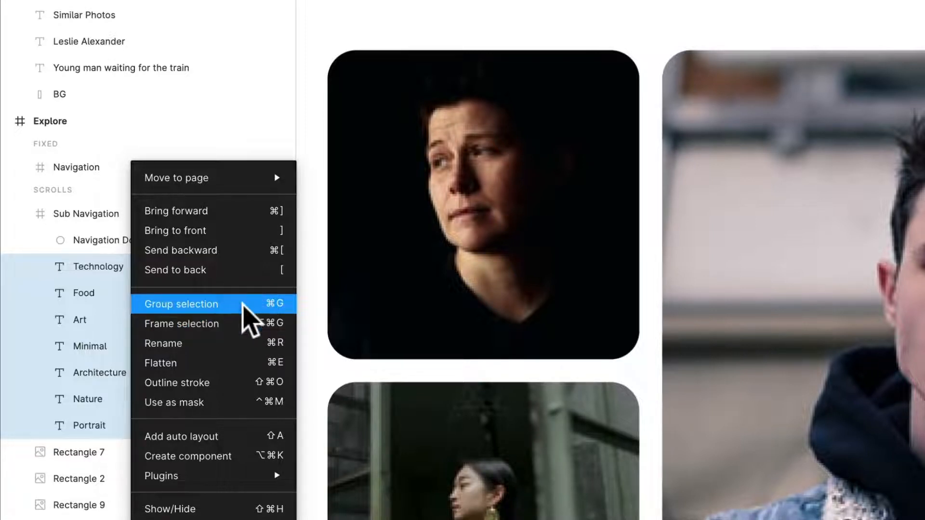
{"action": "left_click", "coordinate": [242, 305]}
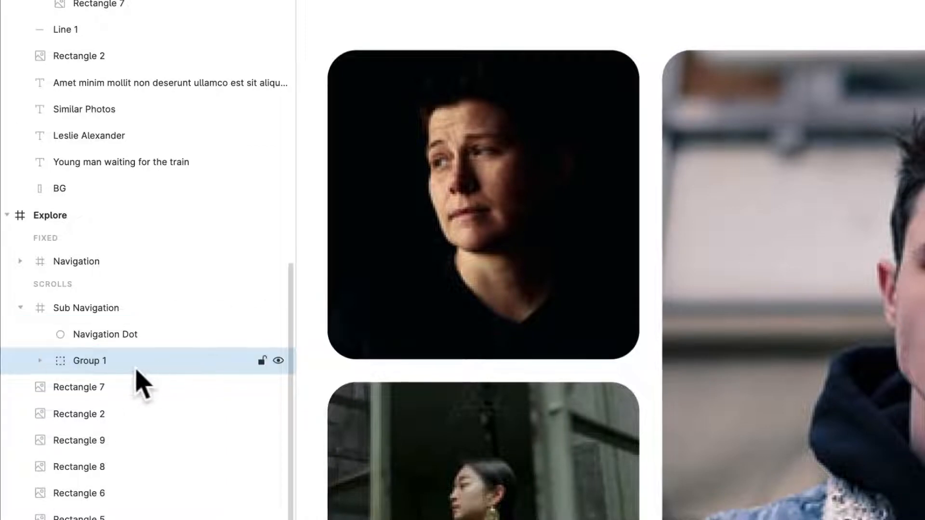
{"action": "double_click", "coordinate": [109, 362]}
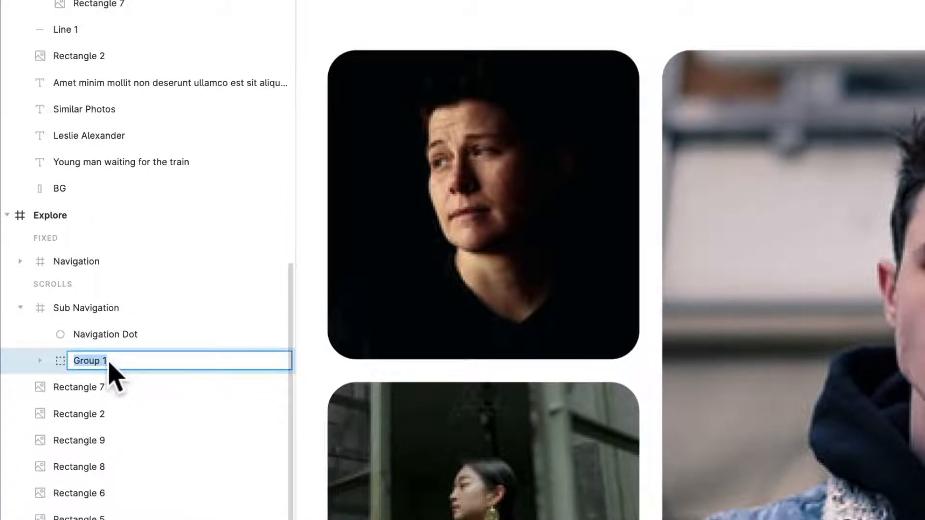
{"action": "type", "text": "Nav Items"}
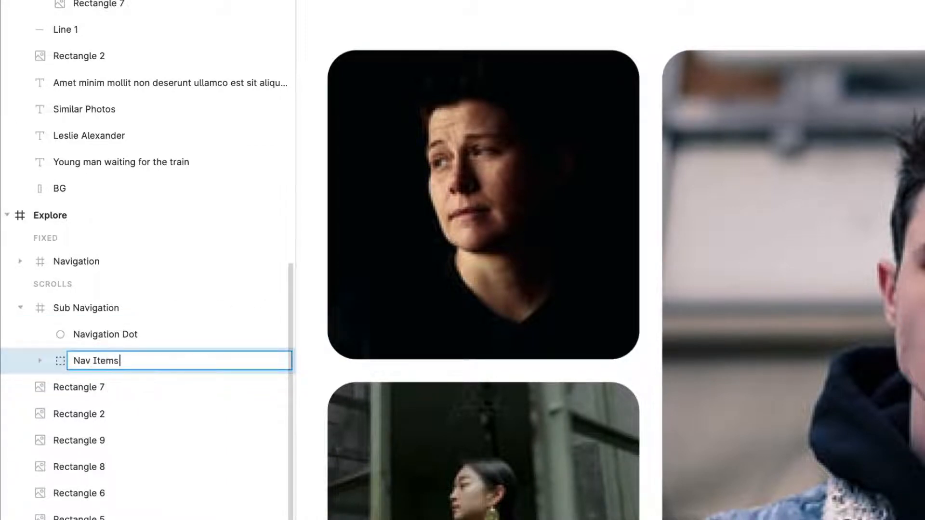
{"action": "key", "text": "Return"}
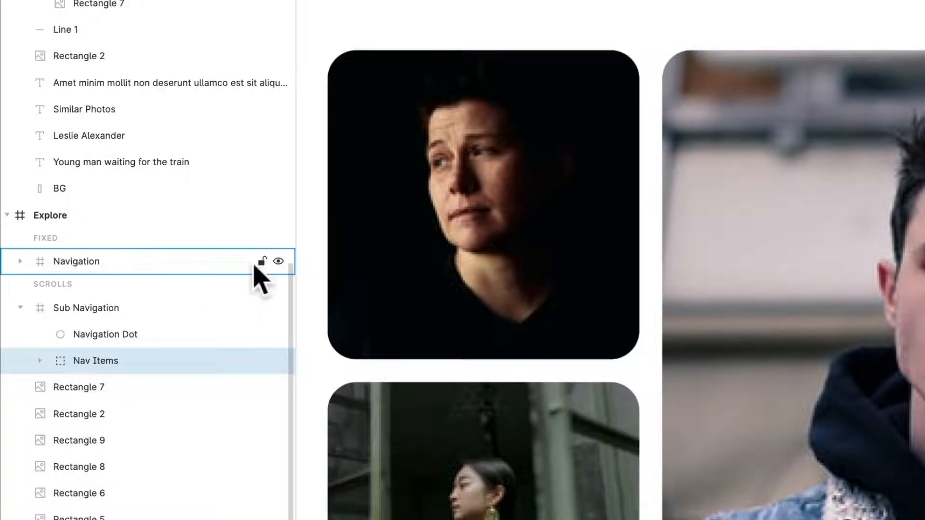
Group the second Explore frame's category labels into a group named Nav Items.
{"action": "scroll", "coordinate": [880, 176], "scroll_direction": "down", "scroll_amount": 5}
{"action": "left_click_drag", "start_coordinate": [923, 143], "coordinate": [458, 88]}
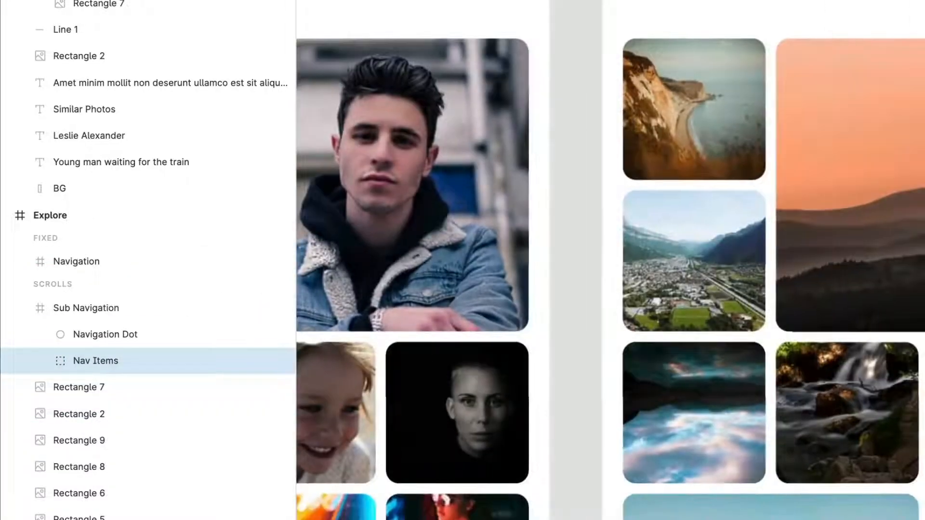
{"action": "left_click", "coordinate": [541, 208]}
{"action": "double_click", "coordinate": [521, 221]}
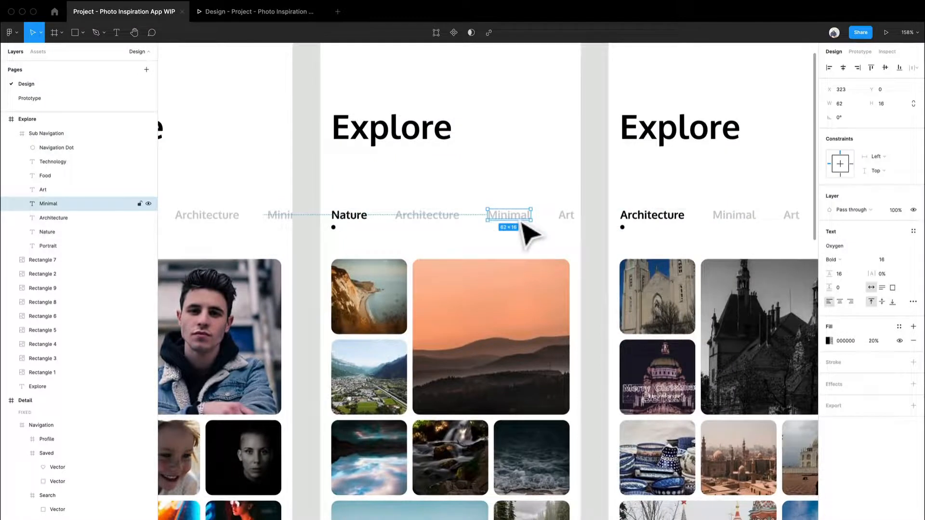
{"action": "left_click", "coordinate": [59, 162]}
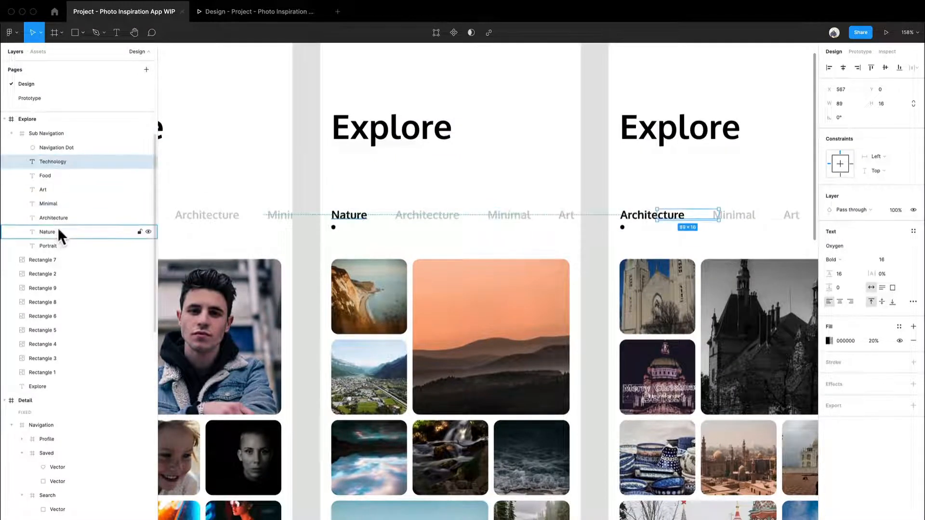
{"action": "left_click", "coordinate": [57, 244], "text": "shift"}
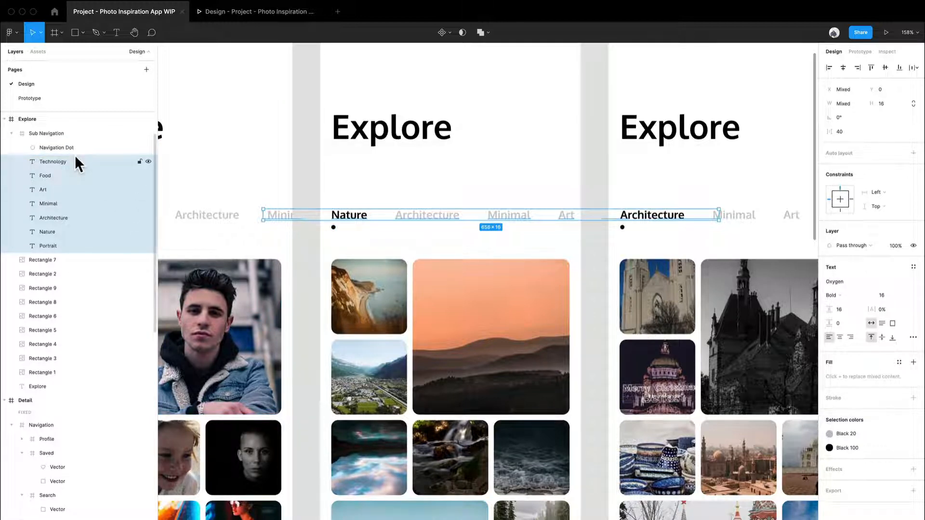
{"action": "key", "text": "super+g"}
{"action": "key", "text": "super+r"}
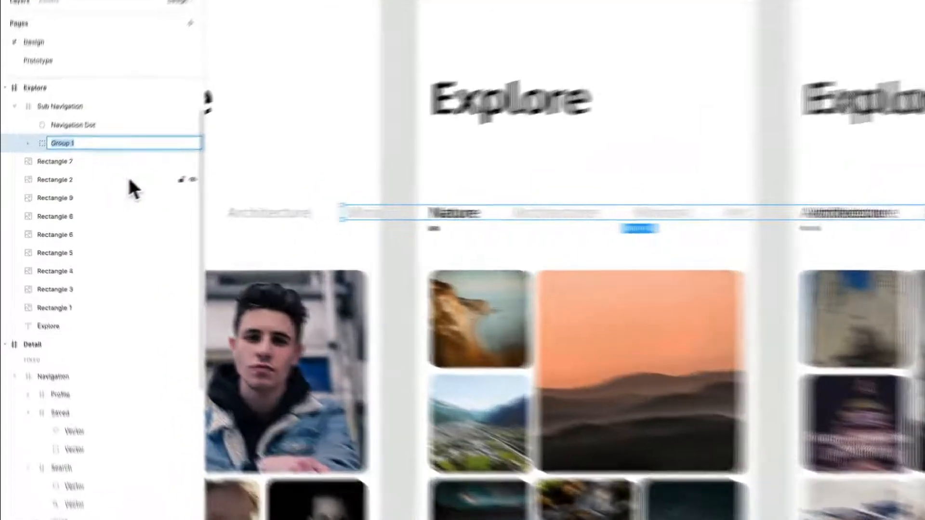
{"action": "type", "text": "naV i"}
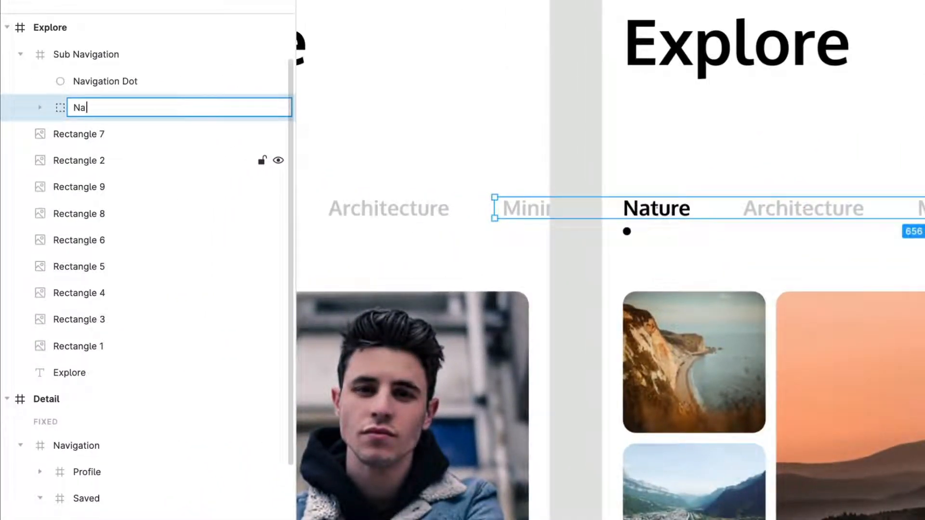
{"action": "type", "text": "tems"}
{"action": "key", "text": "Return"}
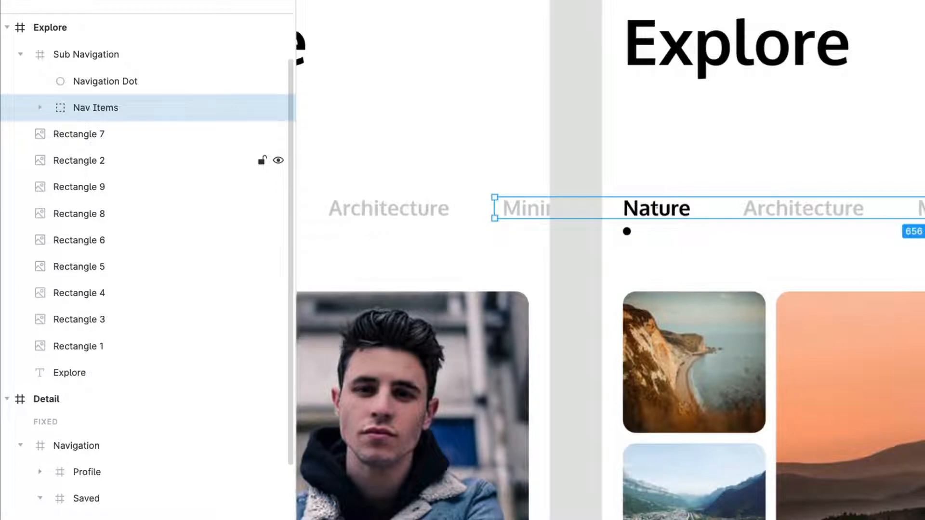
{"action": "key", "text": "Escape"}
Group the third Explore frame's category labels, excluding the navigation dot, into a group named Nav Items.
{"action": "left_click_drag", "start_coordinate": [924, 292], "coordinate": [810, 289]}
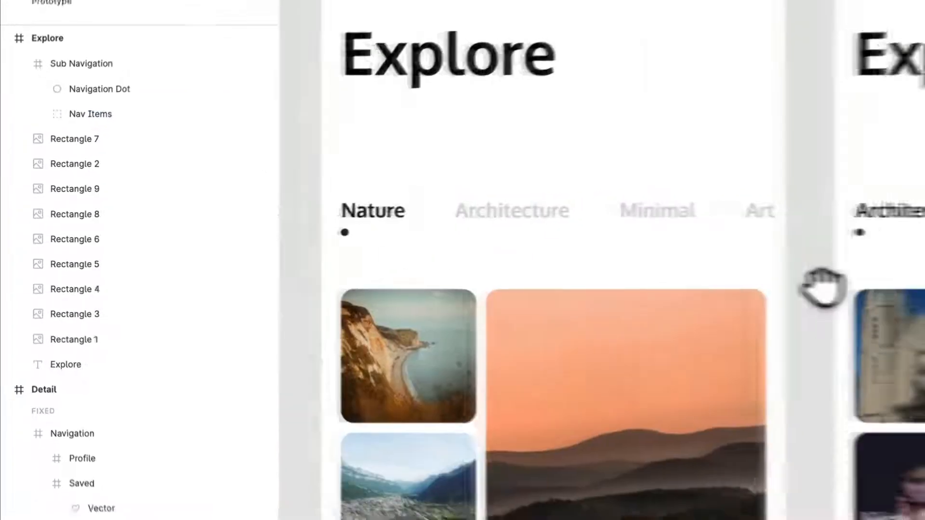
{"action": "double_click", "coordinate": [649, 220]}
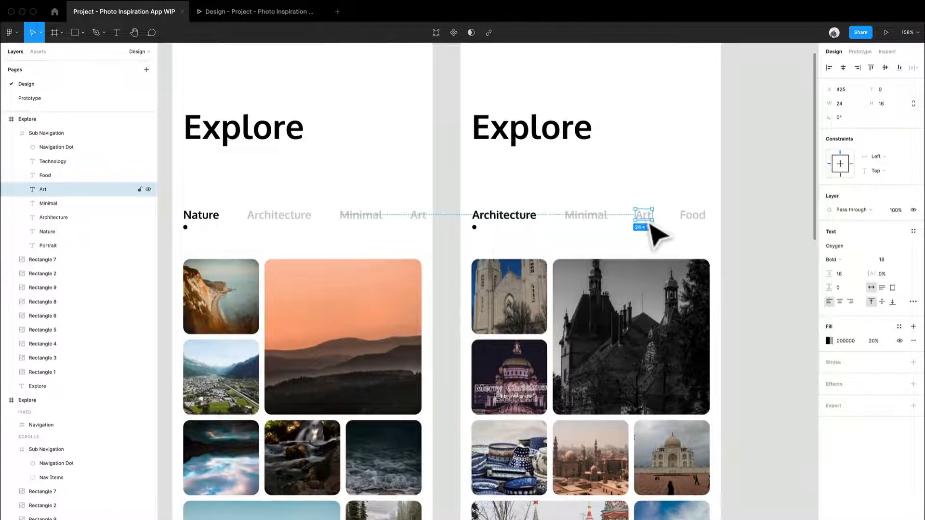
{"action": "key", "text": "super+a"}
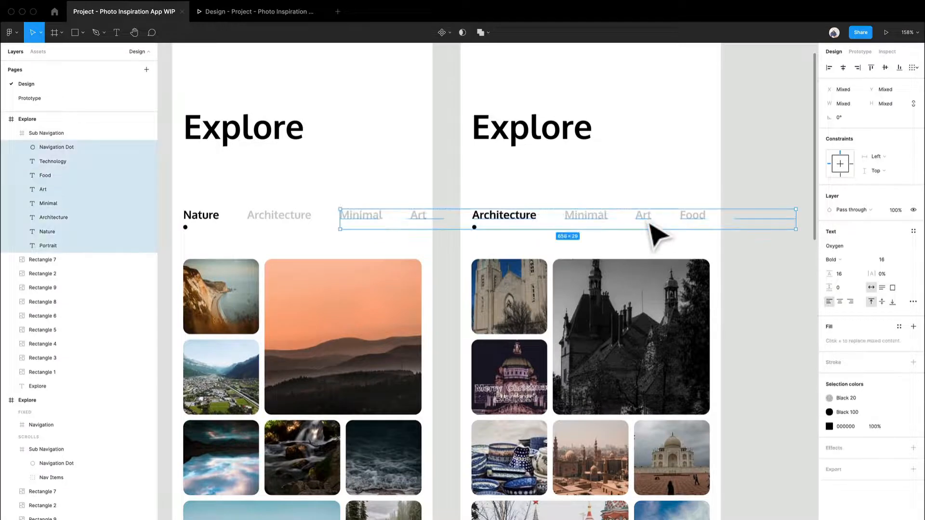
{"action": "left_click", "coordinate": [476, 229], "text": "shift"}
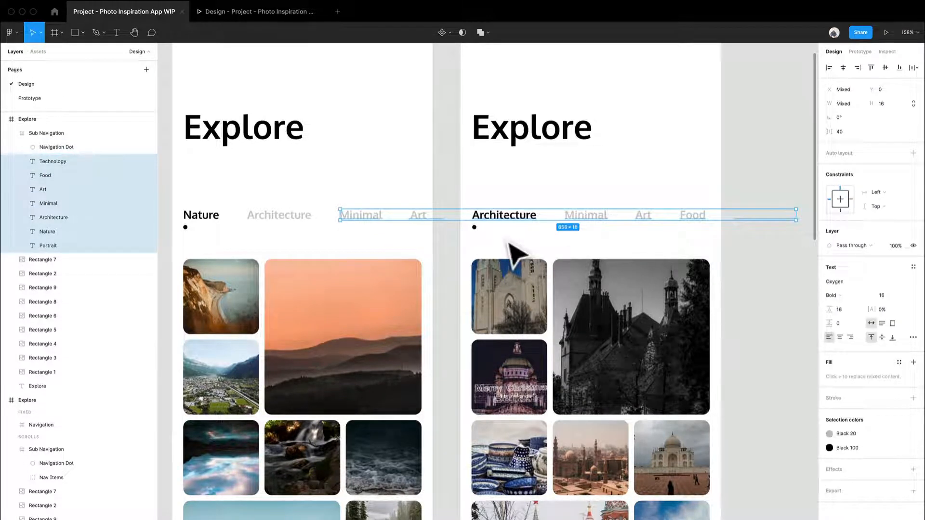
{"action": "key", "text": "super+g"}
{"action": "key", "text": "super+r"}
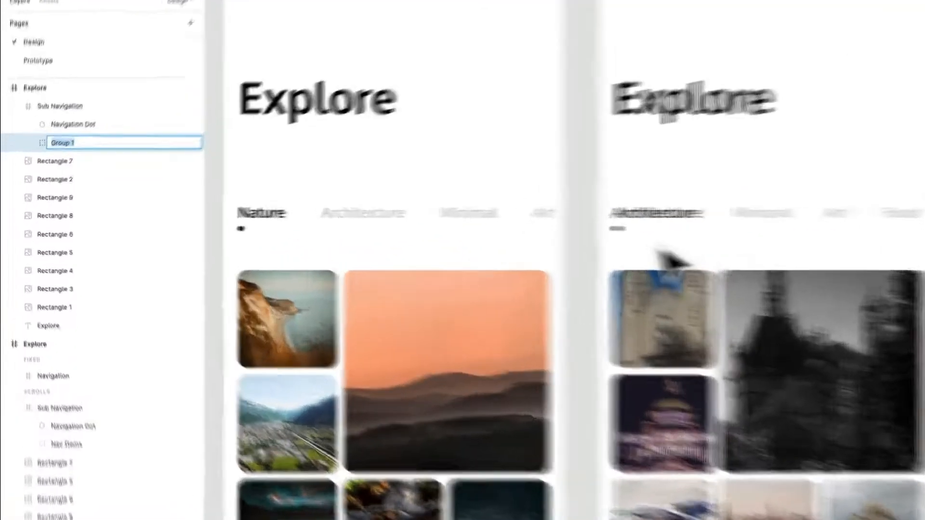
{"action": "type", "text": "Nav Items"}
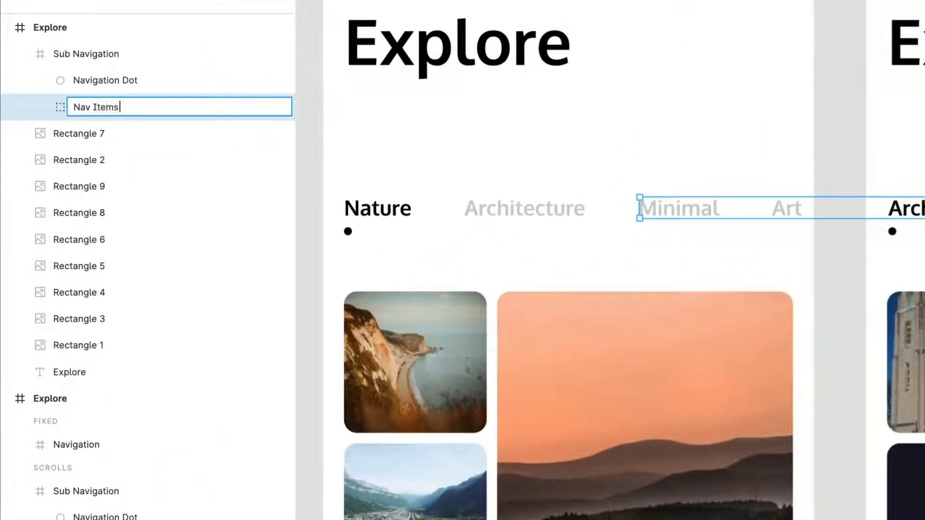
{"action": "key", "text": "Return"}
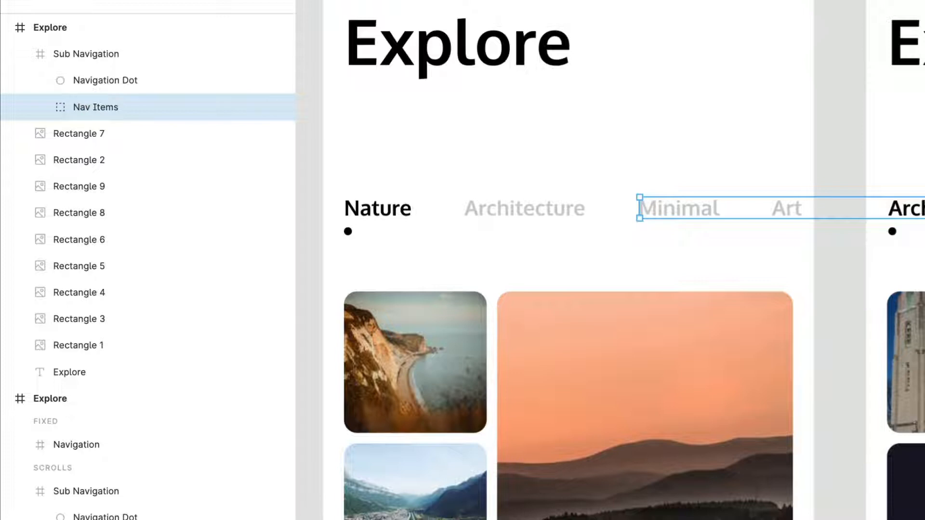
{"action": "key", "text": "Escape"}
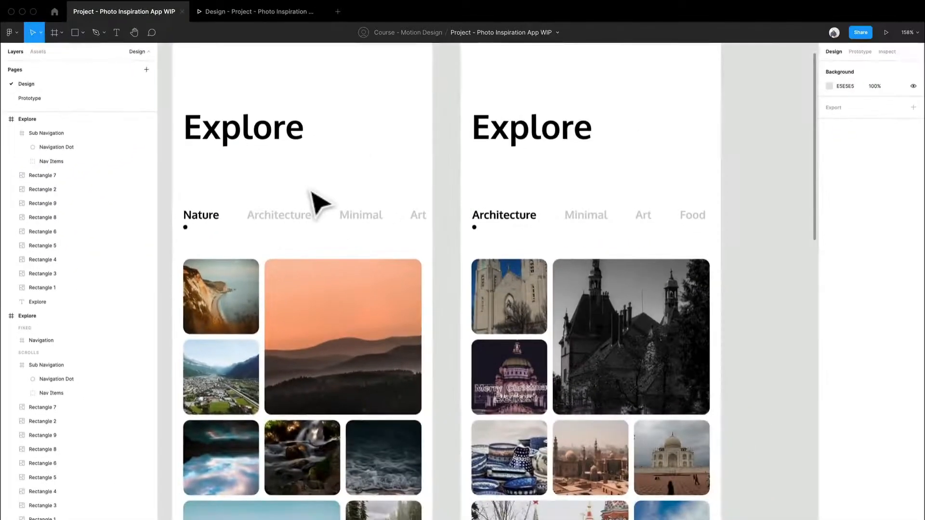
Test the prototype in the presentation view by tapping the Nature and Architecture category tabs.
{"action": "scroll", "coordinate": [584, 161], "scroll_direction": "left", "scroll_amount": 1}
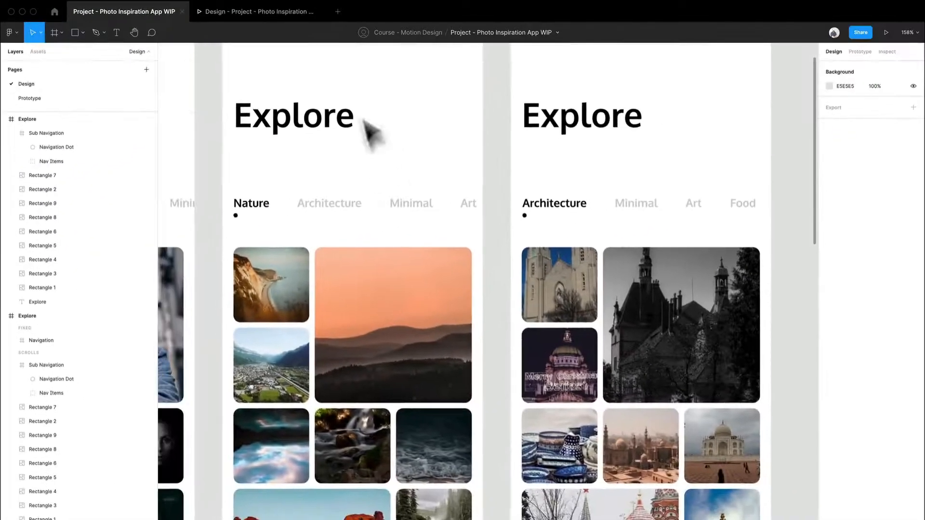
{"action": "left_click", "coordinate": [282, 14]}
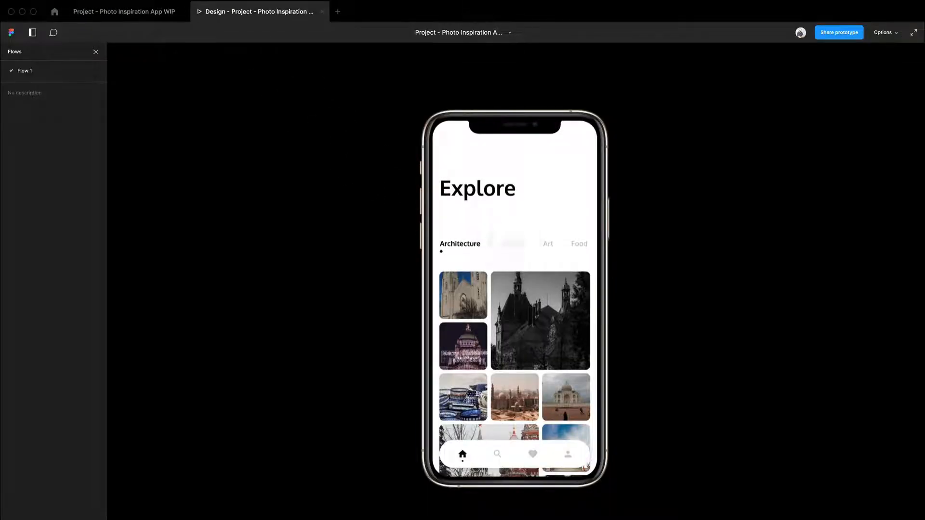
{"action": "left_click", "coordinate": [514, 246]}
{"action": "left_click", "coordinate": [513, 249]}
{"action": "scroll", "coordinate": [512, 248], "scroll_direction": "down", "scroll_amount": 1}
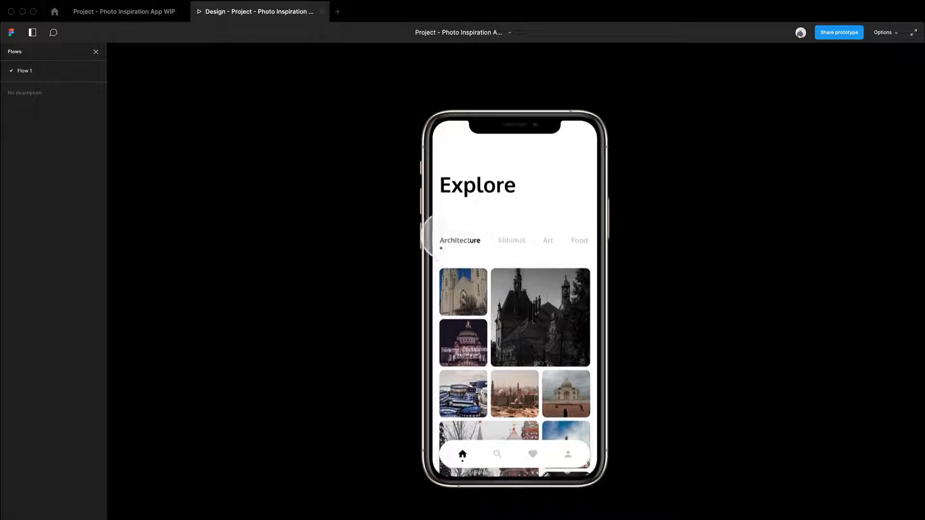
{"action": "left_click", "coordinate": [527, 243]}
{"action": "left_click", "coordinate": [484, 244]}
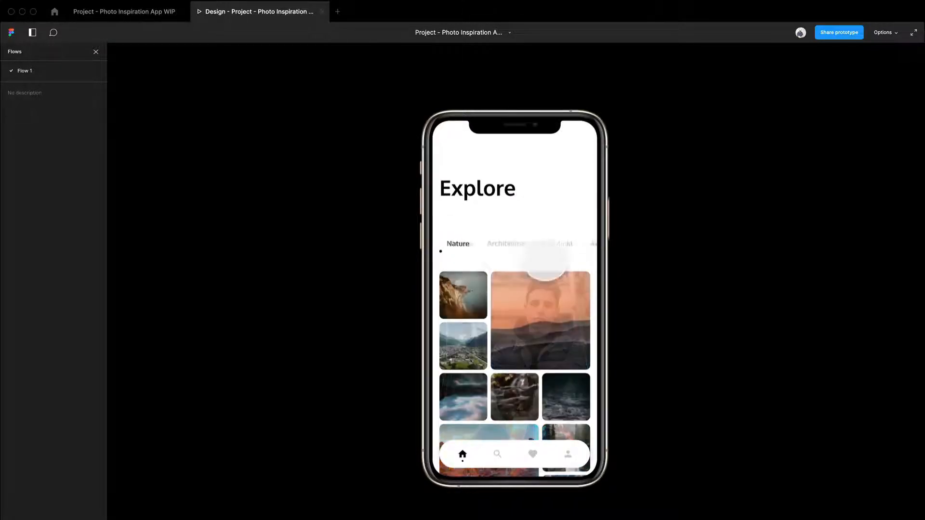
{"action": "left_click", "coordinate": [501, 247]}
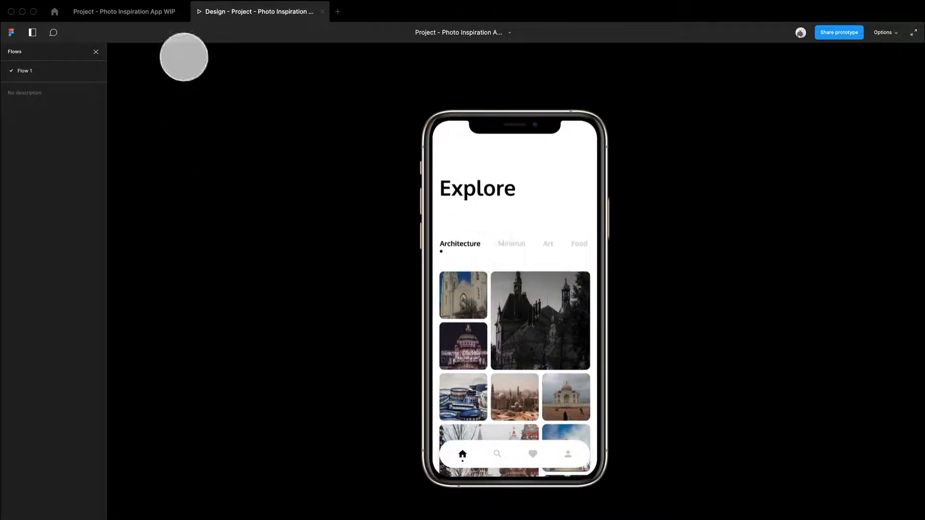
{"action": "left_click", "coordinate": [160, 15]}
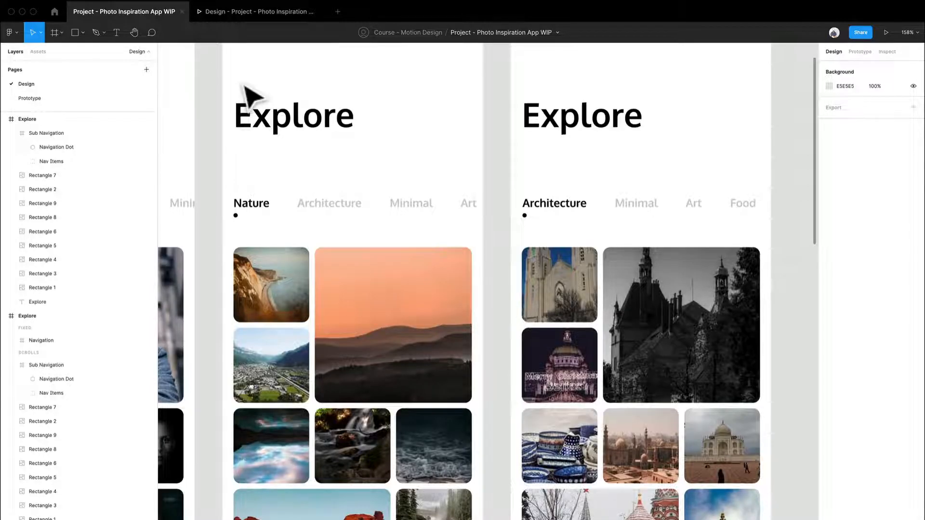
Connect the first frame's Nav Items group to the second Explore frame as a tap navigation interaction.
{"action": "left_click_drag", "start_coordinate": [300, 289], "coordinate": [634, 252]}
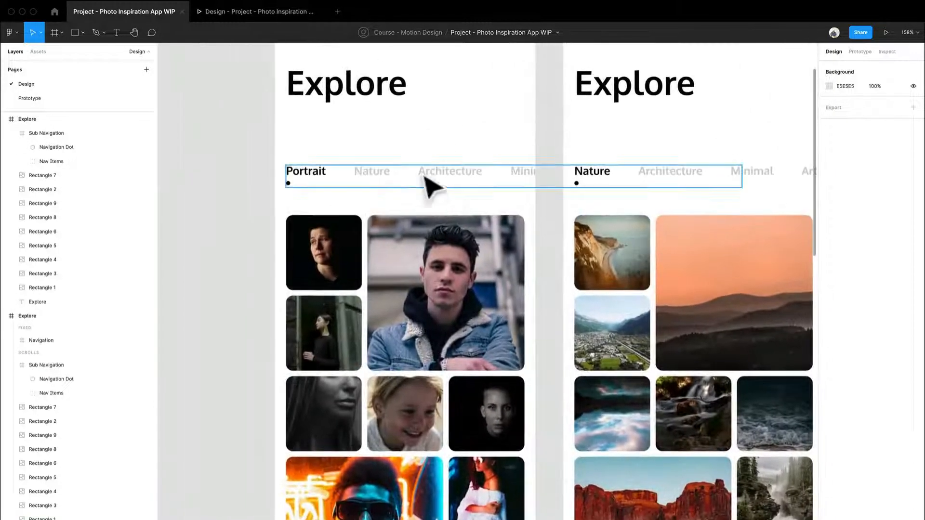
{"action": "left_click", "coordinate": [372, 183]}
{"action": "double_click", "coordinate": [373, 179]}
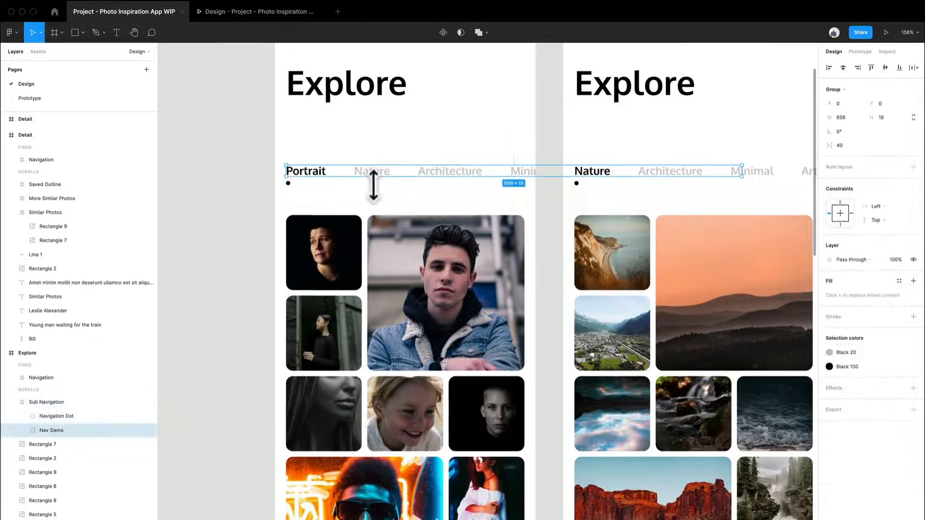
{"action": "left_click", "coordinate": [858, 53]}
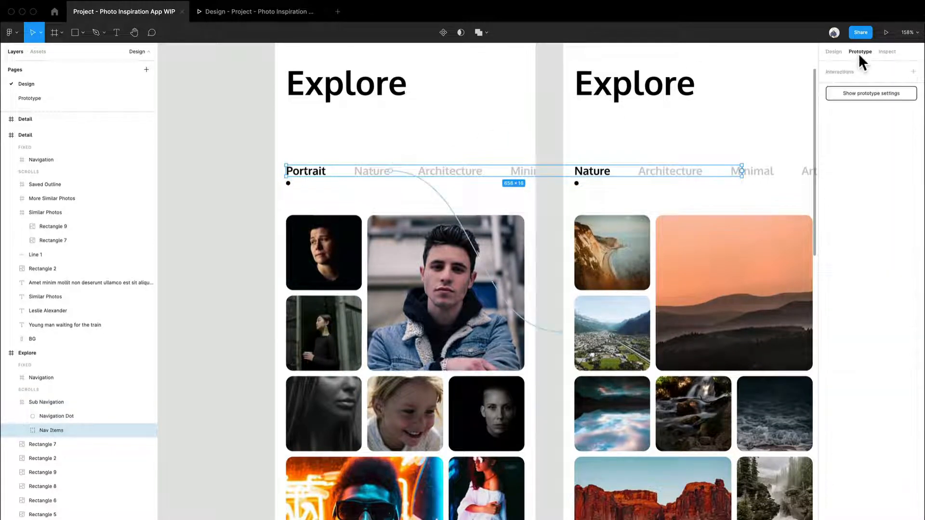
{"action": "left_click_drag", "start_coordinate": [554, 248], "coordinate": [473, 274]}
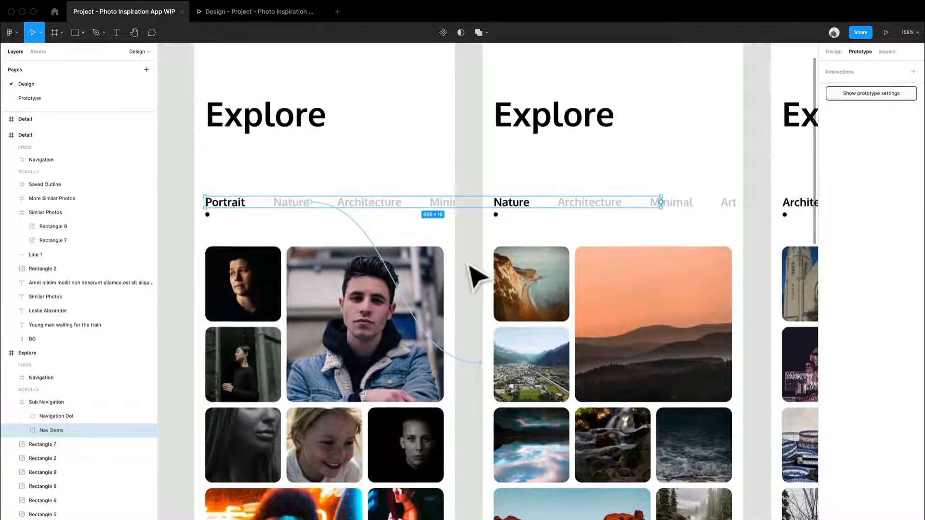
{"action": "left_click_drag", "start_coordinate": [661, 202], "coordinate": [705, 219]}
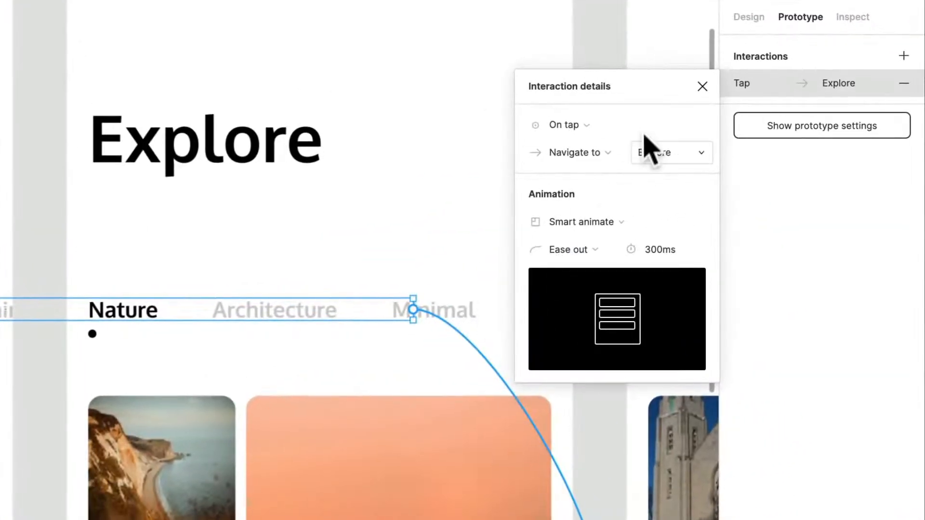
Change the first frame's Nav Items interaction trigger from tap to On drag.
{"action": "left_click", "coordinate": [600, 128]}
{"action": "left_click", "coordinate": [603, 137]}
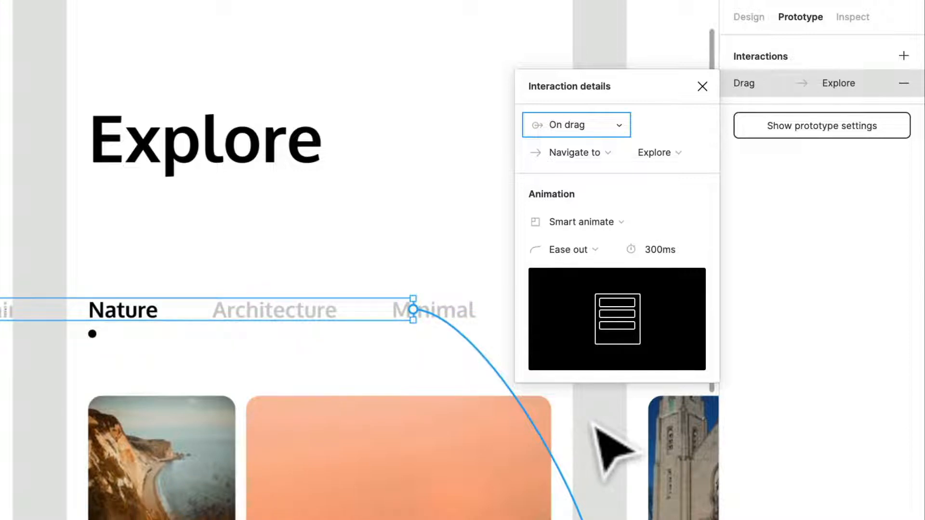
{"action": "left_click", "coordinate": [602, 440]}
{"action": "left_click_drag", "start_coordinate": [568, 454], "coordinate": [512, 483]}
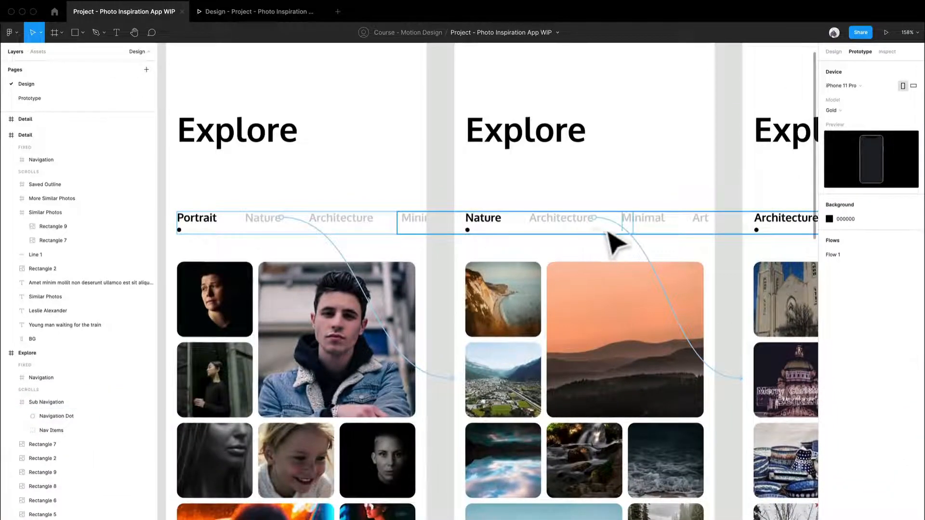
Test the prototype in the presentation view by dragging and tapping the Portrait and Nature category tabs.
{"action": "left_click", "coordinate": [215, 11]}
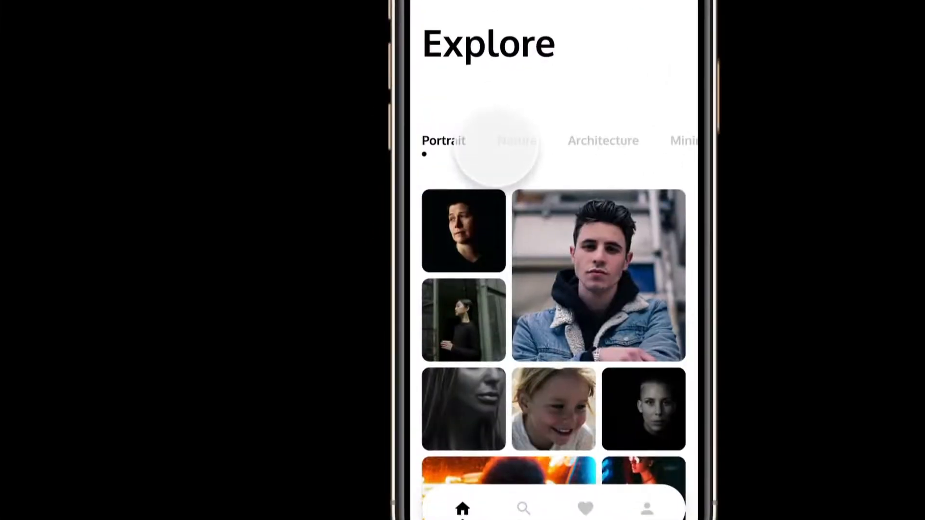
{"action": "left_click", "coordinate": [509, 144]}
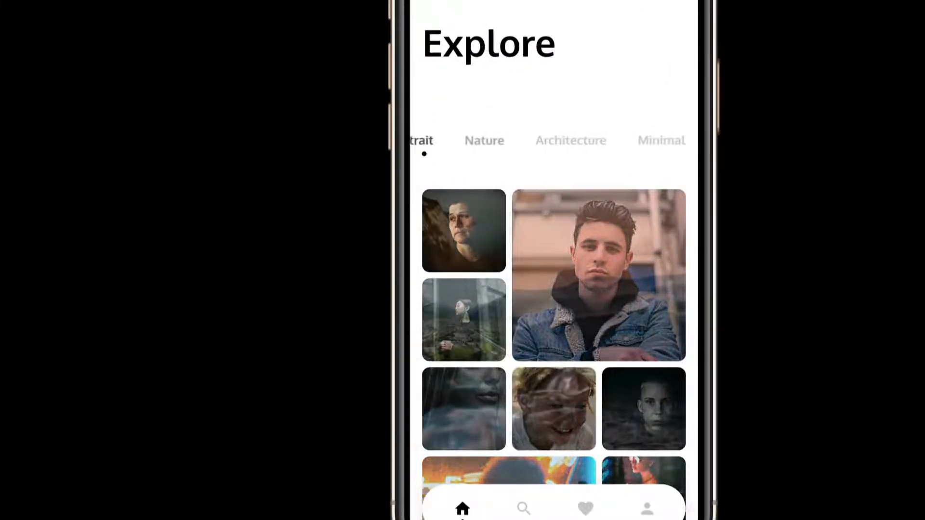
{"action": "left_click_drag", "start_coordinate": [426, 152], "coordinate": [511, 145]}
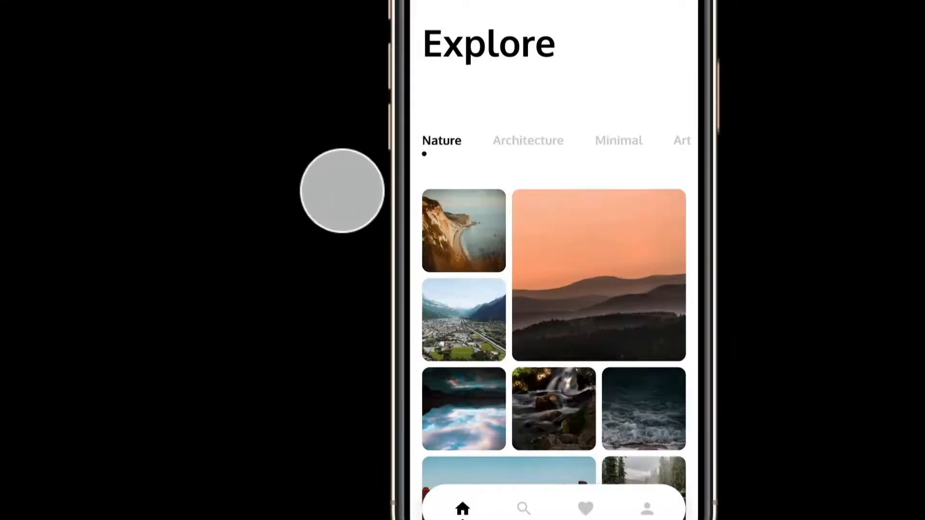
{"action": "left_click", "coordinate": [533, 144]}
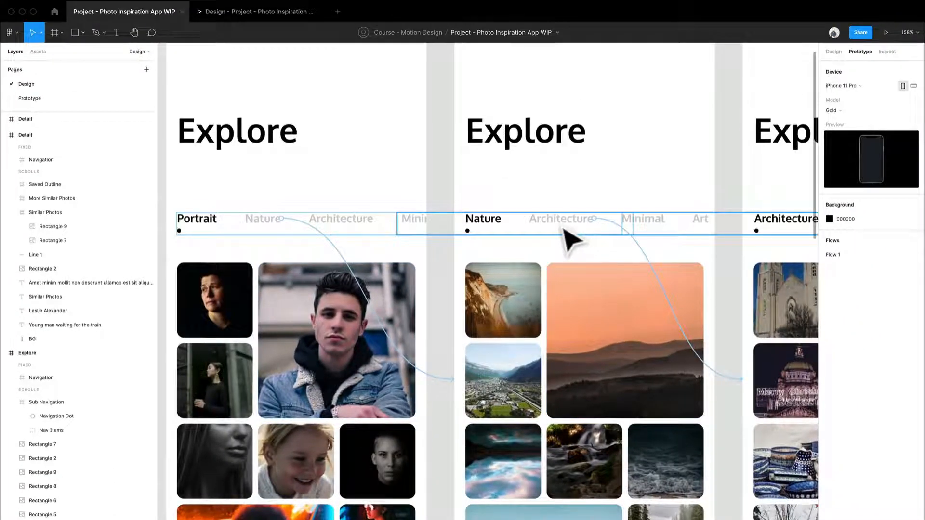
Connect the second frame's Nav Items group to the third Explore frame with an On drag smart-animate navigation.
{"action": "left_click", "coordinate": [569, 238]}
{"action": "scroll", "coordinate": [580, 248], "scroll_direction": "right", "scroll_amount": 6}
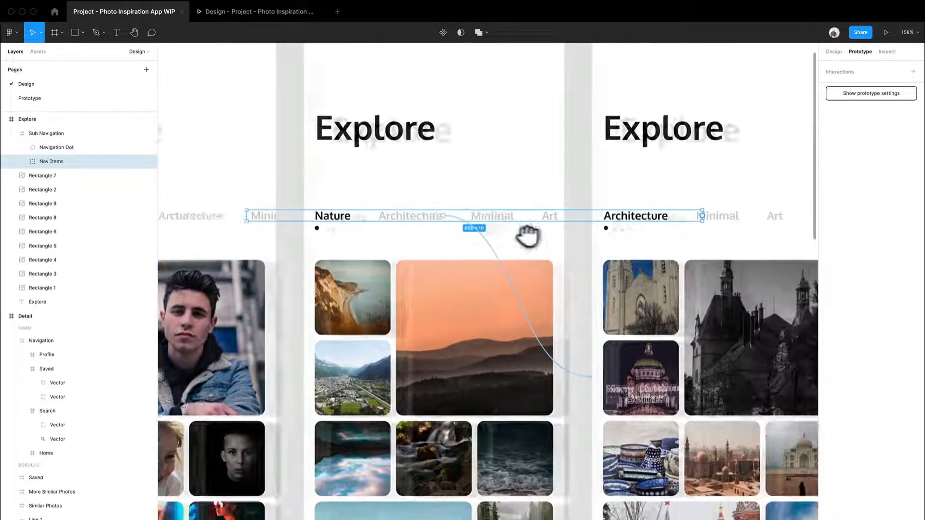
{"action": "scroll", "coordinate": [528, 236], "scroll_direction": "right", "scroll_amount": 2}
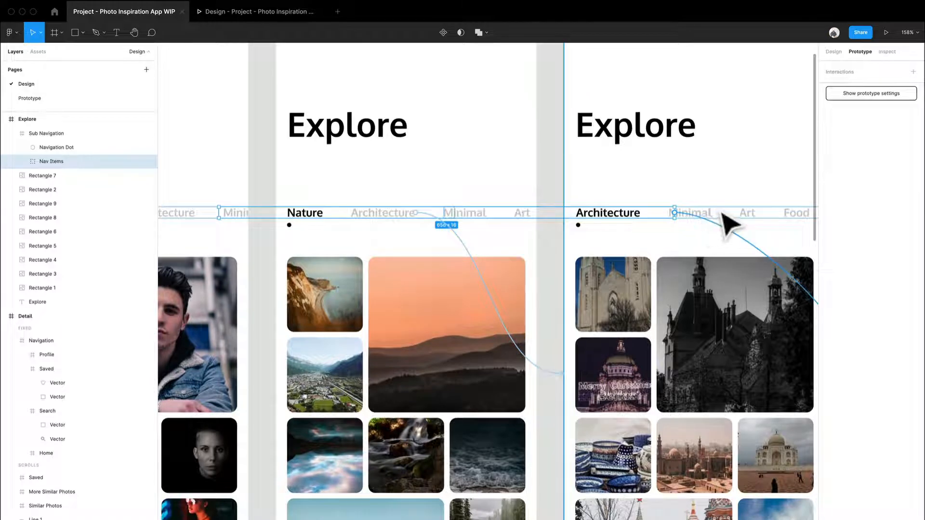
{"action": "left_click_drag", "start_coordinate": [723, 216], "coordinate": [724, 217]}
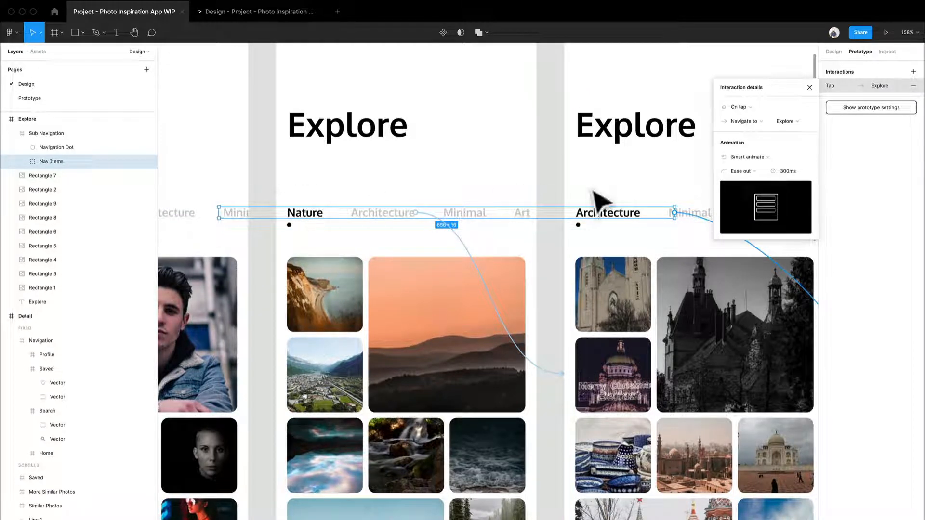
{"action": "left_click_drag", "start_coordinate": [638, 184], "coordinate": [460, 234]}
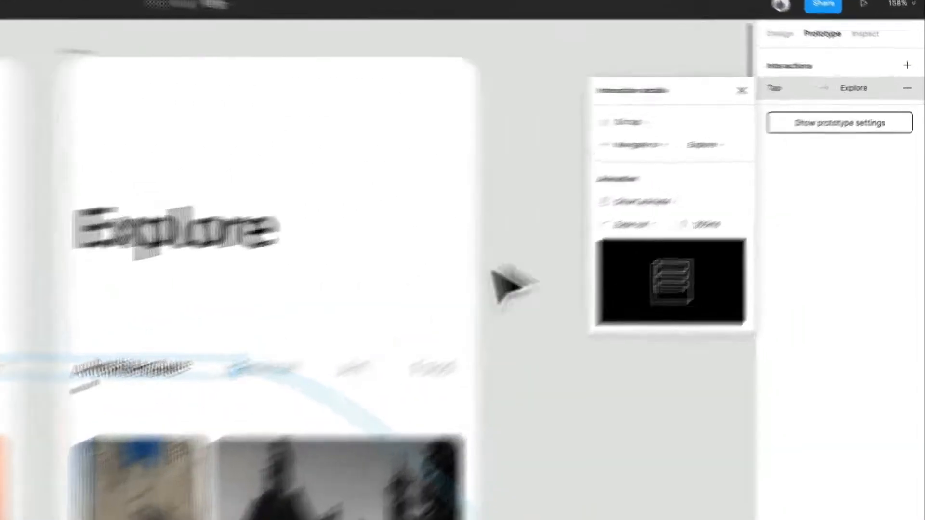
{"action": "left_click", "coordinate": [663, 125]}
{"action": "left_click", "coordinate": [664, 144]}
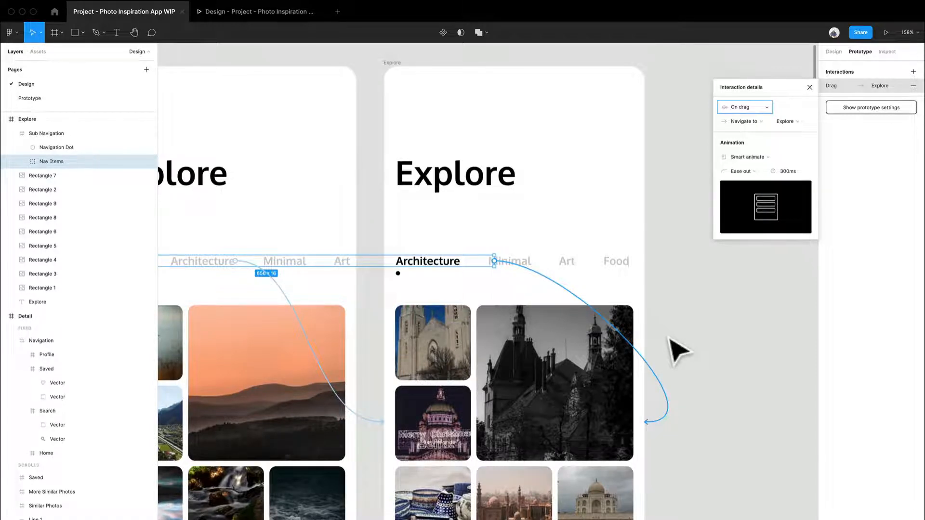
Review the second frame's Nav Items drag interaction on the canvas.
{"action": "scroll", "coordinate": [611, 337], "scroll_direction": "left", "scroll_amount": 5}
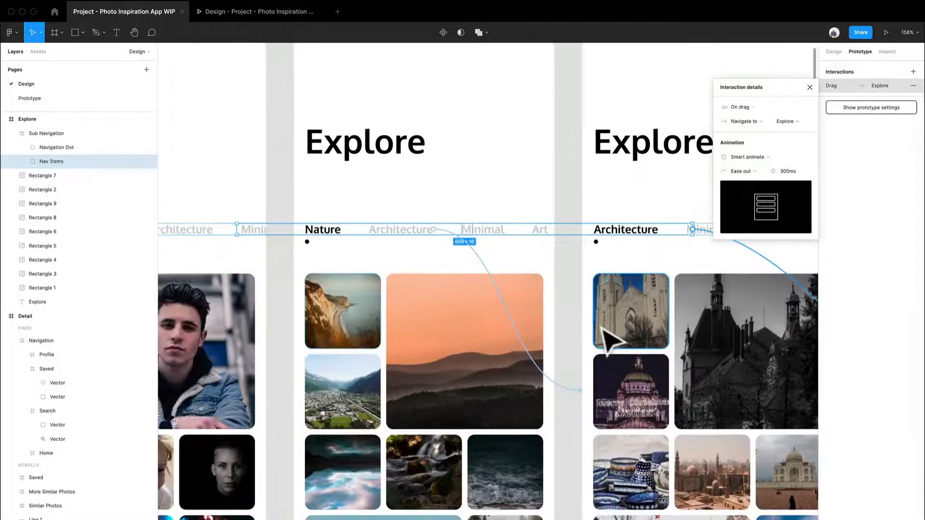
{"action": "scroll", "coordinate": [646, 340], "scroll_direction": "right", "scroll_amount": 3}
{"action": "scroll", "coordinate": [409, 310], "scroll_direction": "down", "scroll_amount": 5}
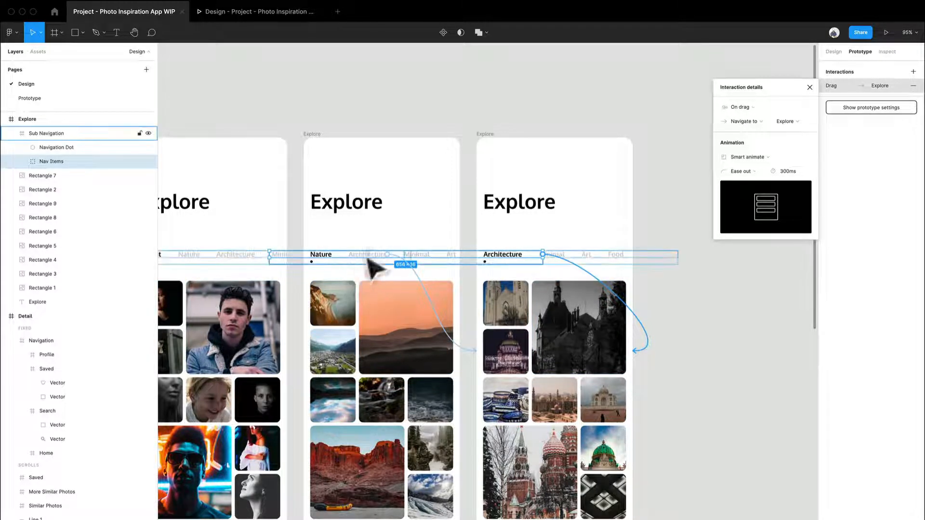
{"action": "scroll", "coordinate": [357, 306], "scroll_direction": "up", "scroll_amount": 3}
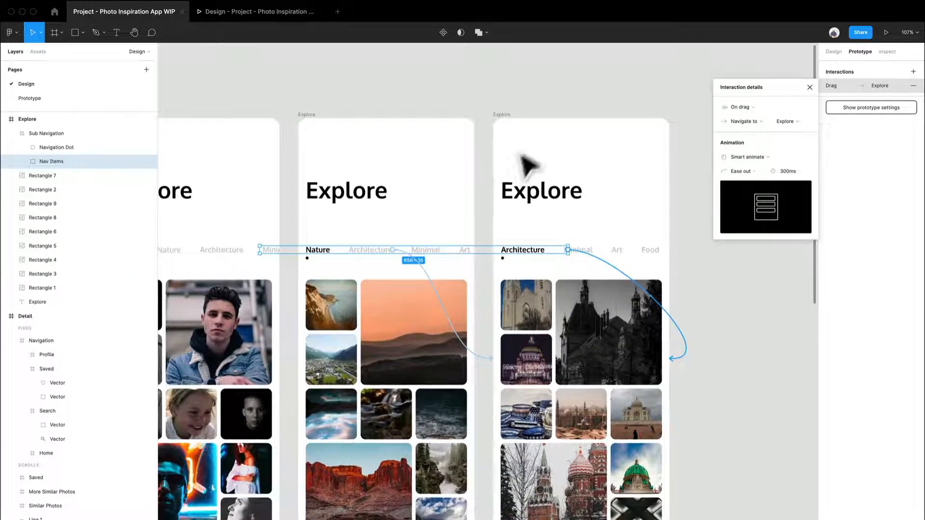
{"action": "left_click", "coordinate": [504, 116]}
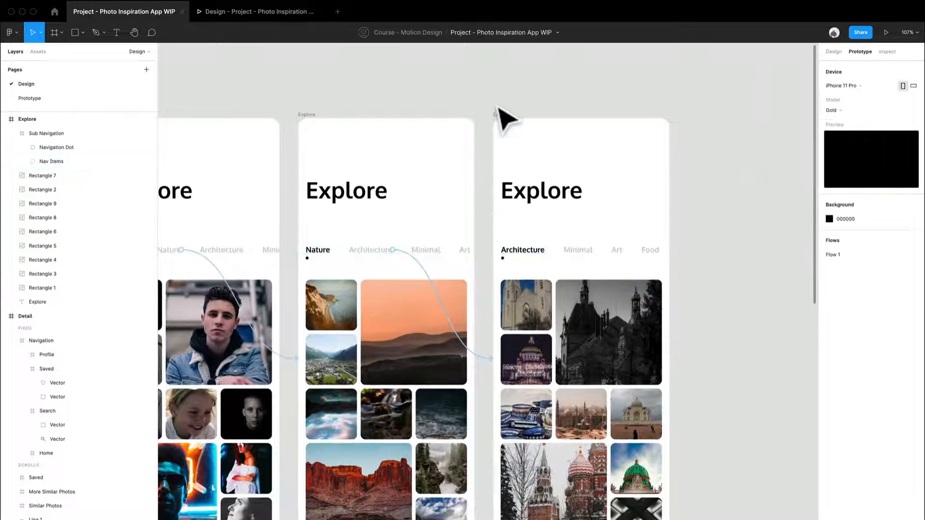
{"action": "double_click", "coordinate": [380, 266]}
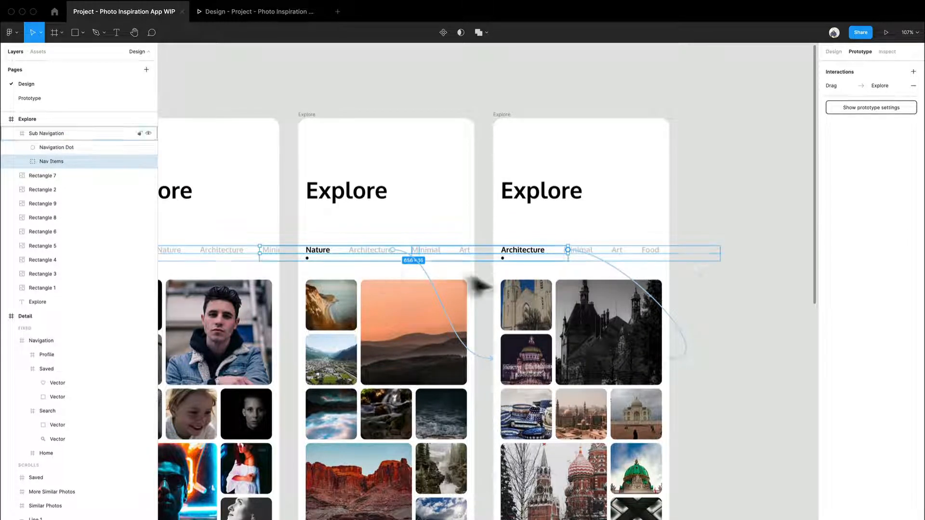
Restart the prototype presentation and drag the Architecture category tabs to test them.
{"action": "left_click", "coordinate": [229, 12]}
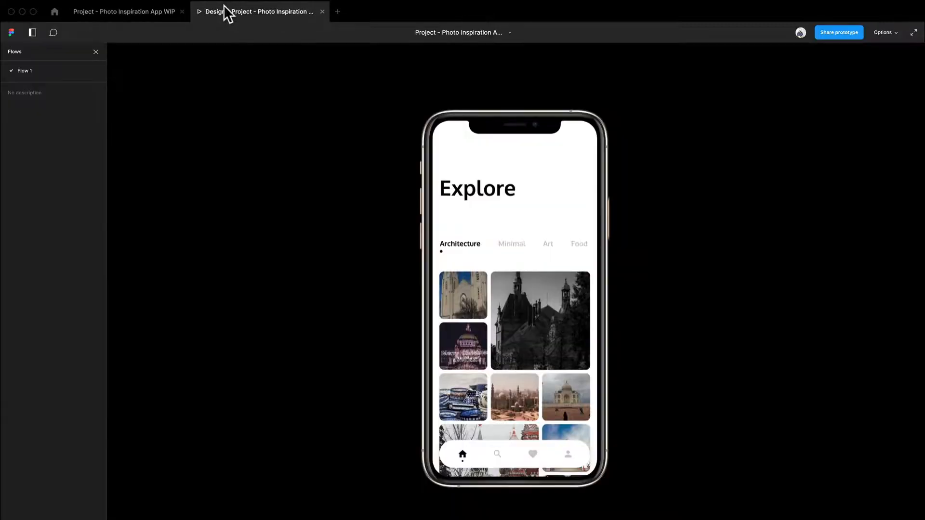
{"action": "key", "text": "r"}
{"action": "left_click_drag", "start_coordinate": [530, 252], "coordinate": [465, 255]}
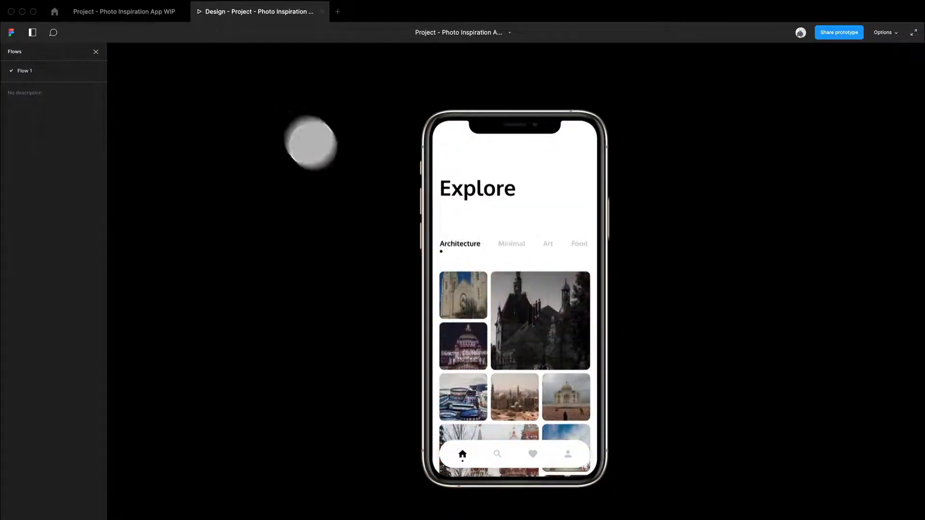
Connect the third frame's Nav Items group back to the second Explore frame with an On drag navigation.
{"action": "left_click", "coordinate": [158, 16]}
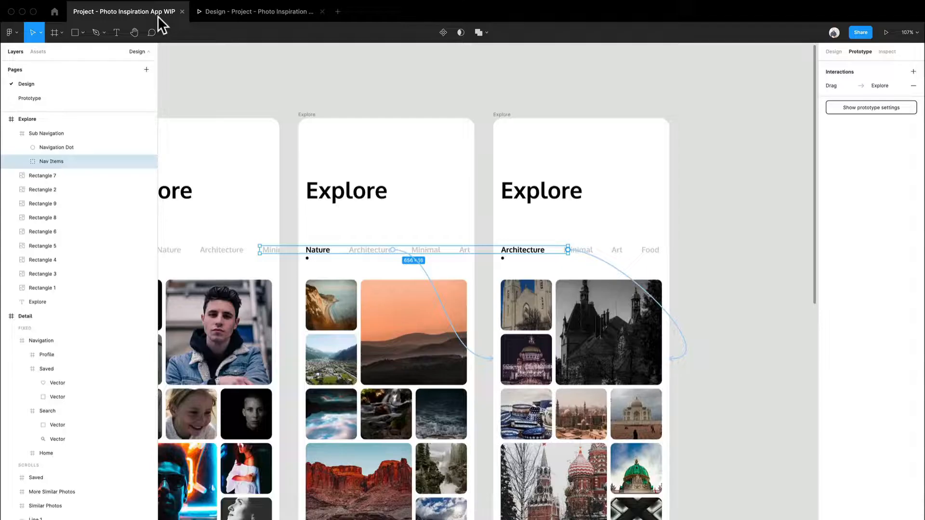
{"action": "left_click", "coordinate": [609, 260]}
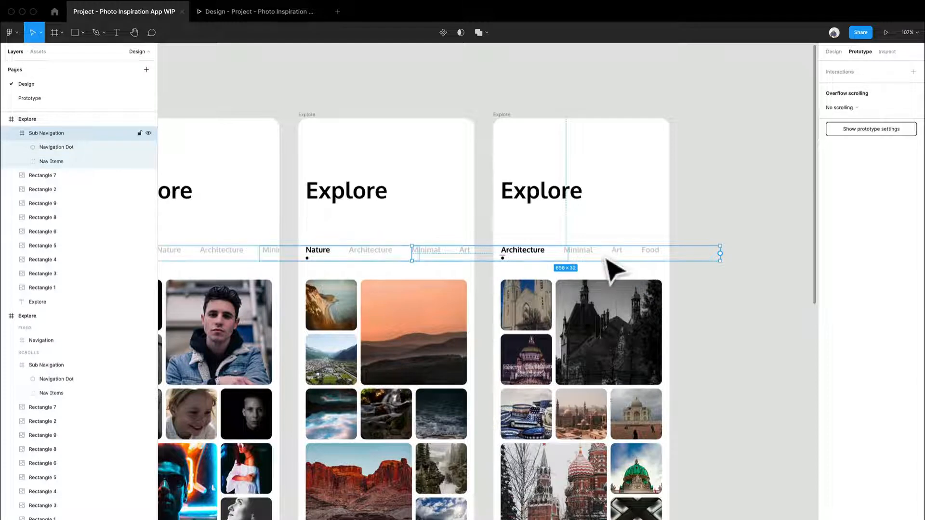
{"action": "left_click", "coordinate": [549, 263]}
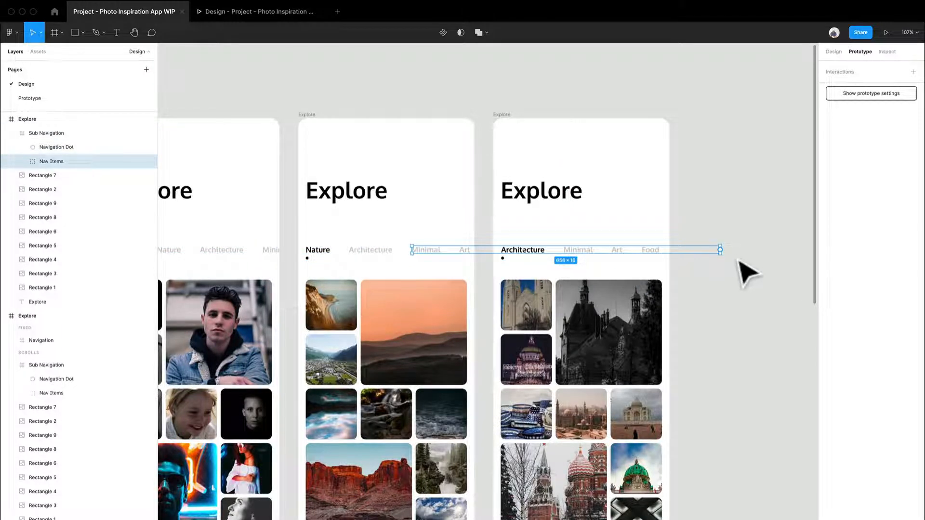
{"action": "left_click_drag", "start_coordinate": [720, 250], "coordinate": [467, 223]}
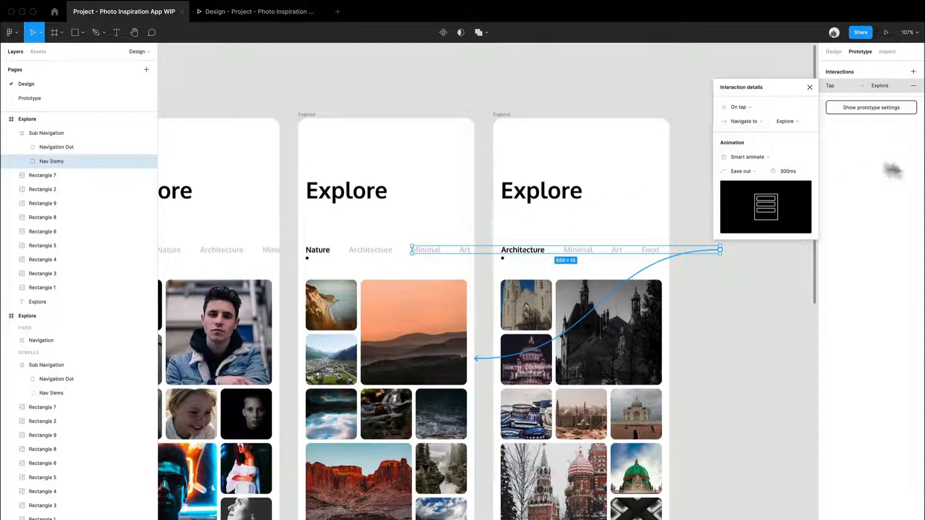
{"action": "left_click", "coordinate": [748, 114]}
{"action": "left_click", "coordinate": [750, 116]}
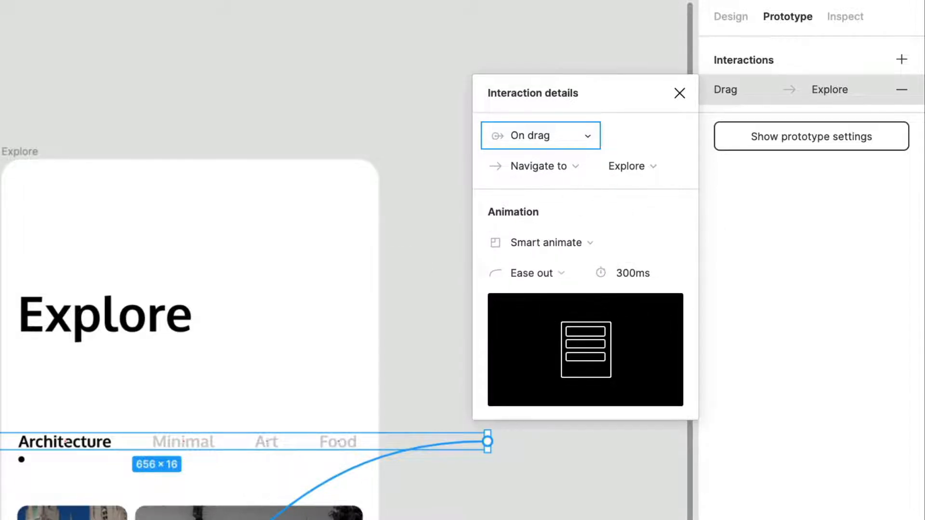
{"action": "left_click", "coordinate": [0, 328]}
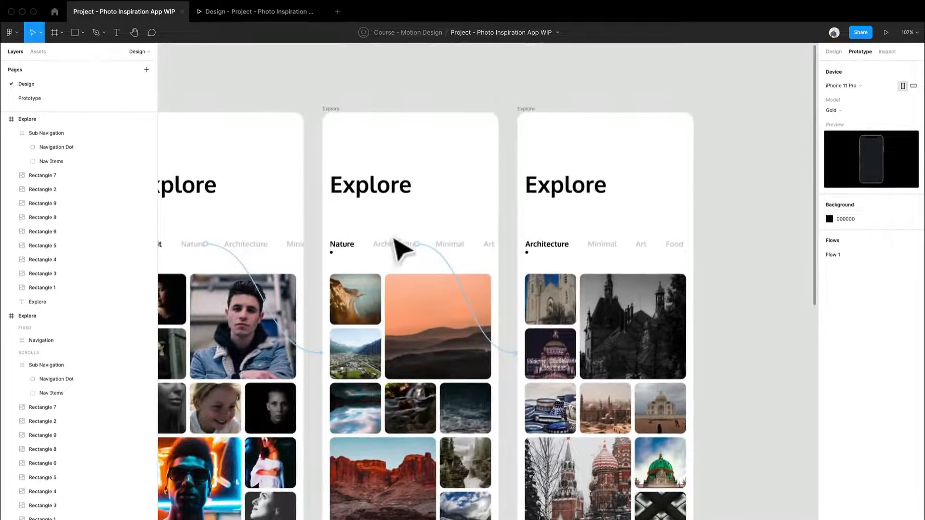
Add a tap navigation interaction from the second frame's Nav Items group back to the first Explore frame.
{"action": "left_click", "coordinate": [388, 253]}
{"action": "double_click", "coordinate": [388, 254]}
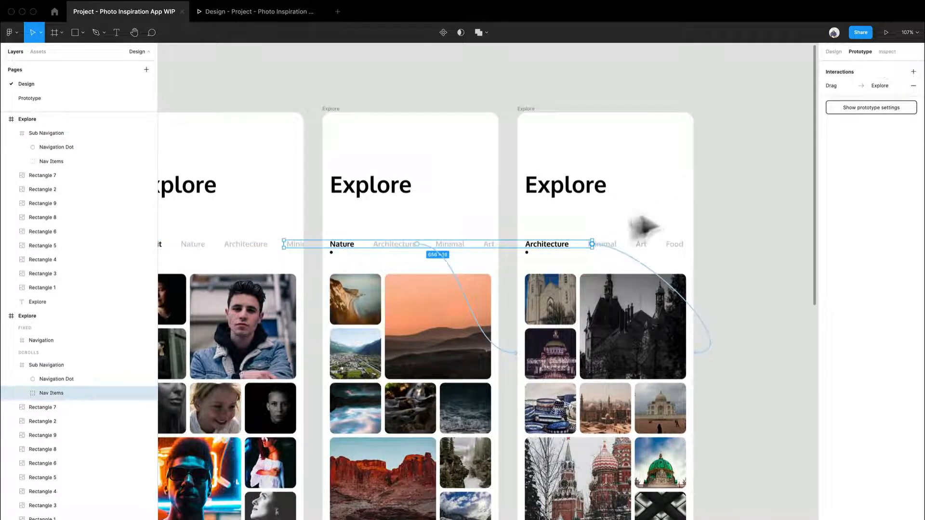
{"action": "left_click_drag", "start_coordinate": [594, 246], "coordinate": [276, 247]}
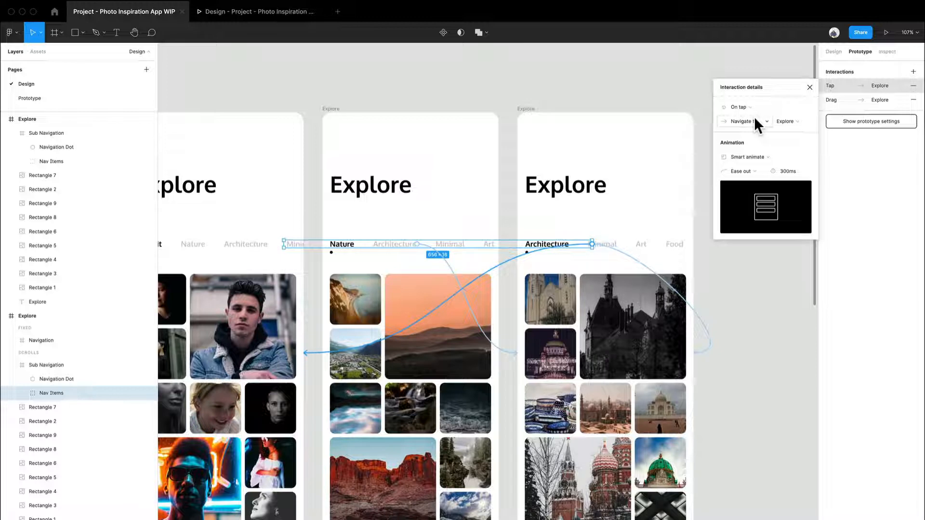
{"action": "left_click_drag", "start_coordinate": [395, 116], "coordinate": [454, 87]}
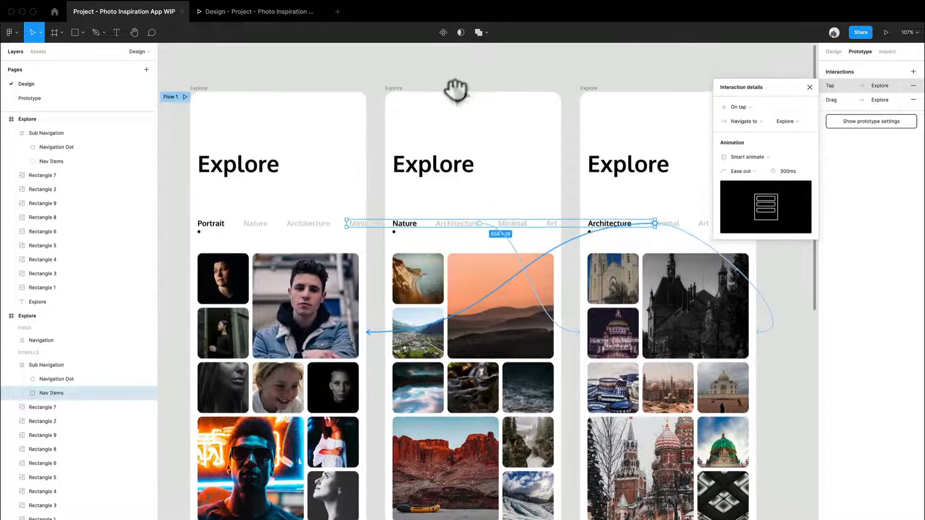
{"action": "left_click", "coordinate": [598, 82]}
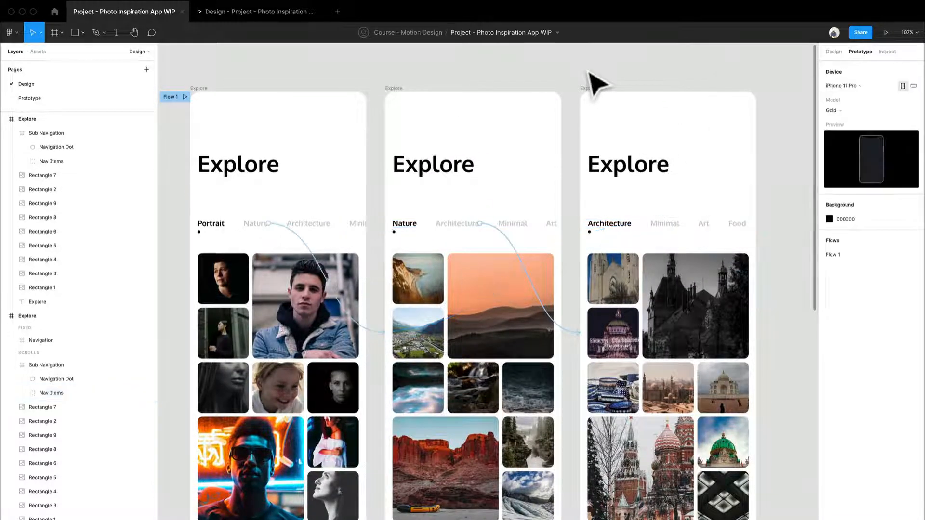
Test the prototype by dragging and tapping between the Architecture and Nature category tabs in the presentation view.
{"action": "left_click", "coordinate": [332, 230]}
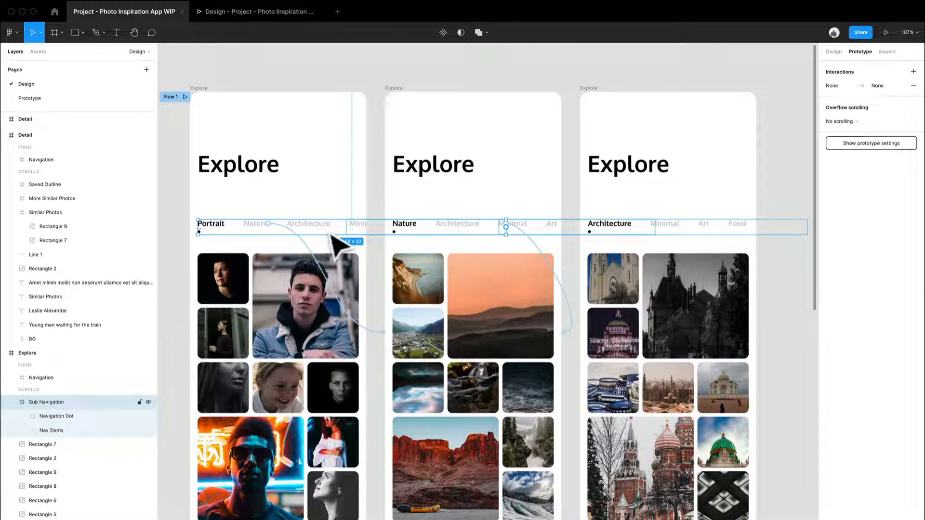
{"action": "left_click", "coordinate": [557, 78]}
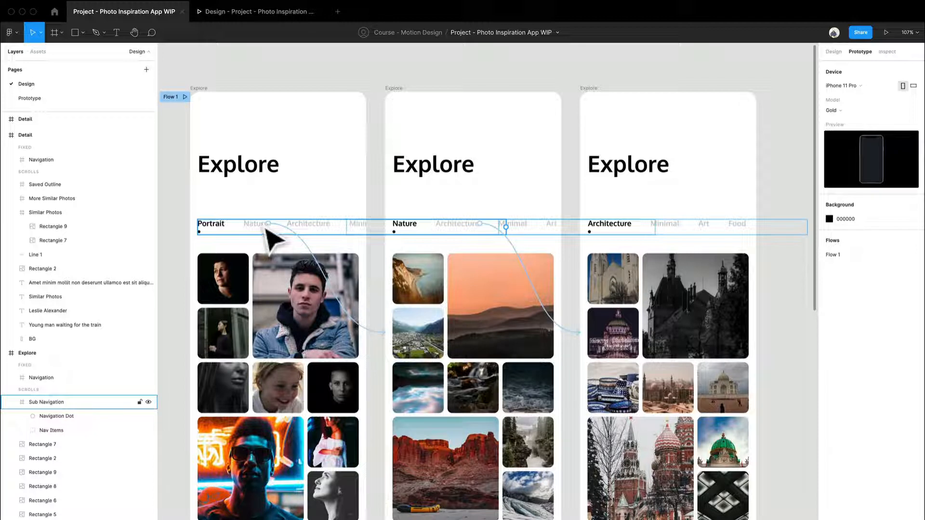
{"action": "left_click", "coordinate": [285, 16]}
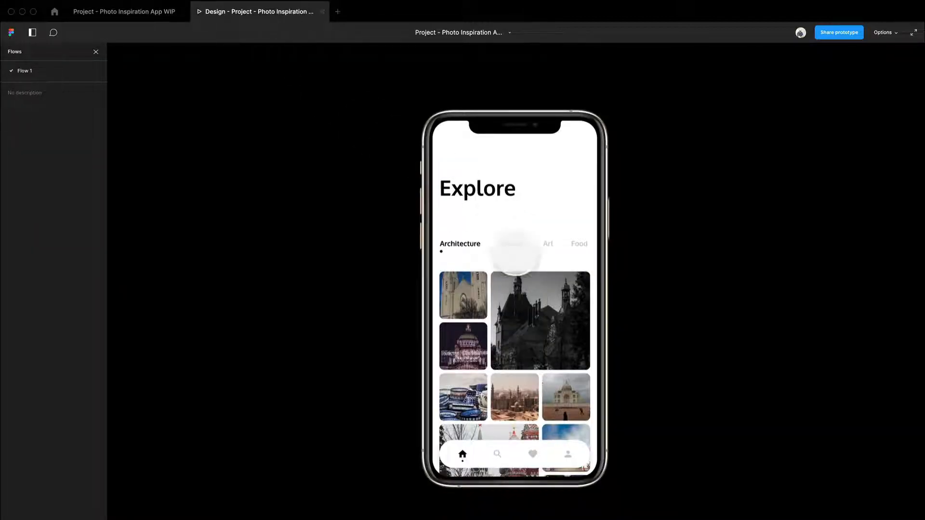
{"action": "left_click_drag", "start_coordinate": [523, 248], "coordinate": [590, 247]}
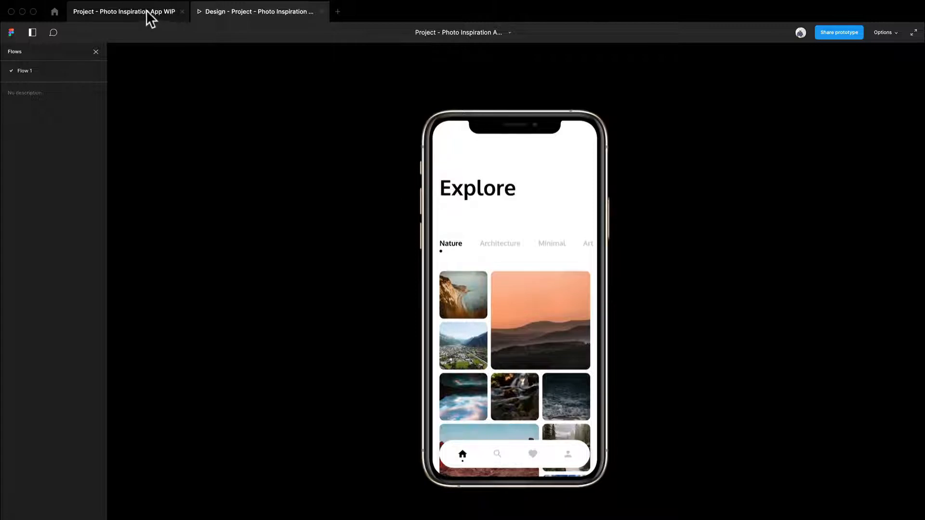
{"action": "left_click", "coordinate": [487, 242]}
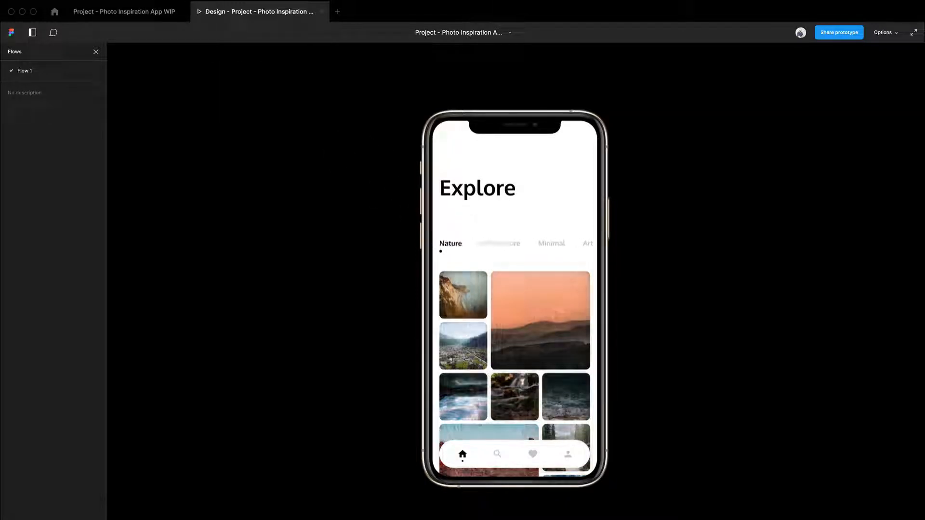
{"action": "left_click", "coordinate": [425, 241]}
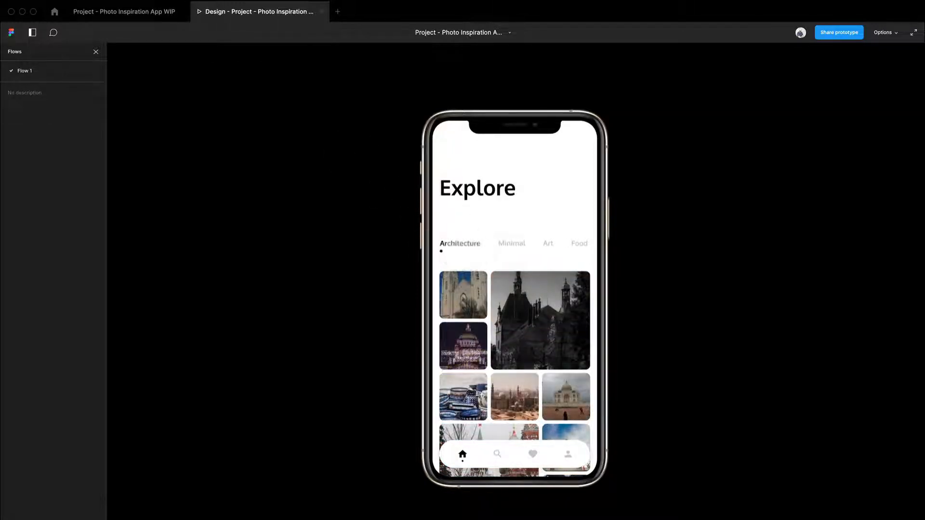
{"action": "left_click_drag", "start_coordinate": [468, 245], "coordinate": [529, 247]}
{"action": "scroll", "coordinate": [496, 247], "scroll_direction": "down", "scroll_amount": 1}
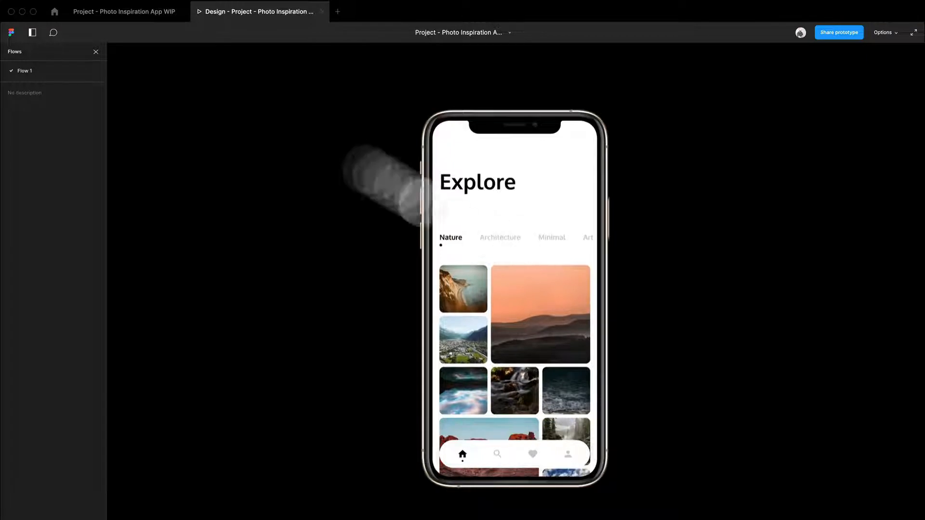
Change the trigger of the second Explore frame's Nav Items tap interaction to On drag.
{"action": "left_click", "coordinate": [155, 14]}
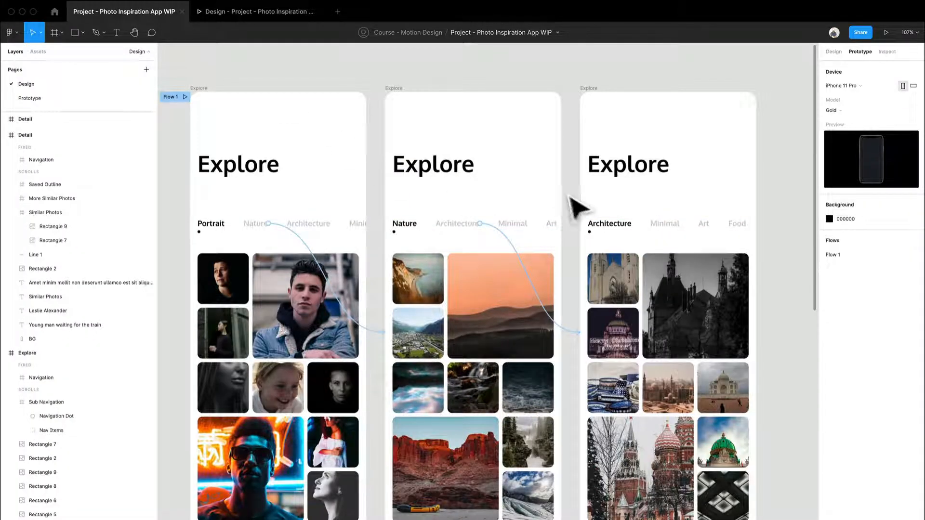
{"action": "left_click", "coordinate": [523, 233]}
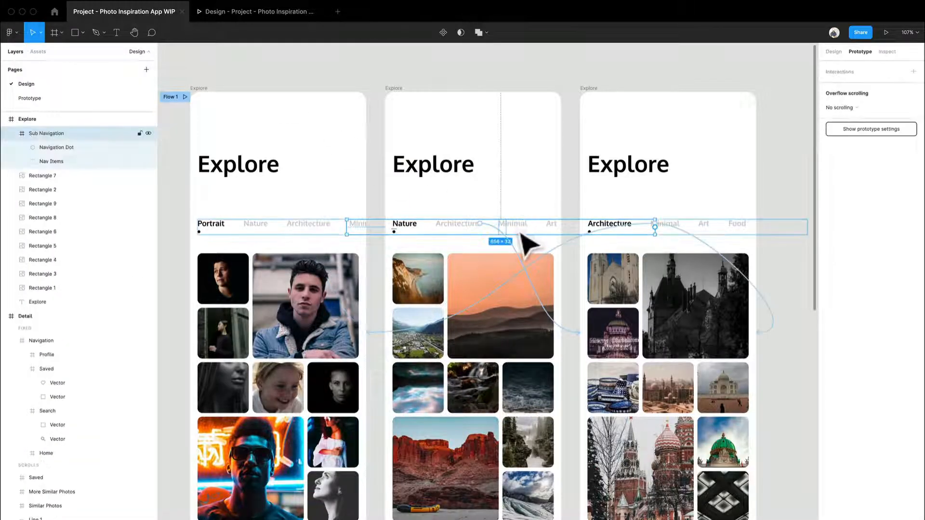
{"action": "left_click", "coordinate": [448, 236]}
{"action": "left_click", "coordinate": [476, 263]}
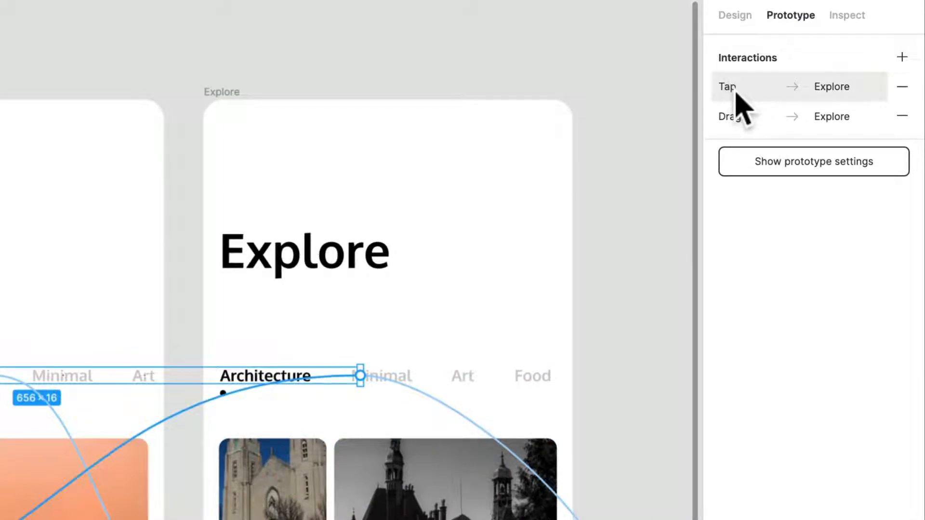
{"action": "left_click", "coordinate": [736, 94]}
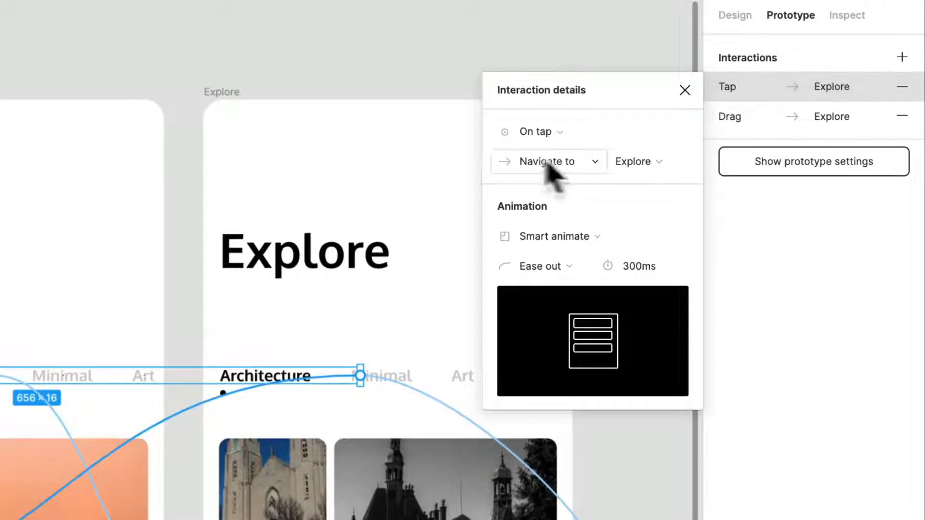
{"action": "left_click", "coordinate": [555, 128]}
{"action": "left_click", "coordinate": [563, 154]}
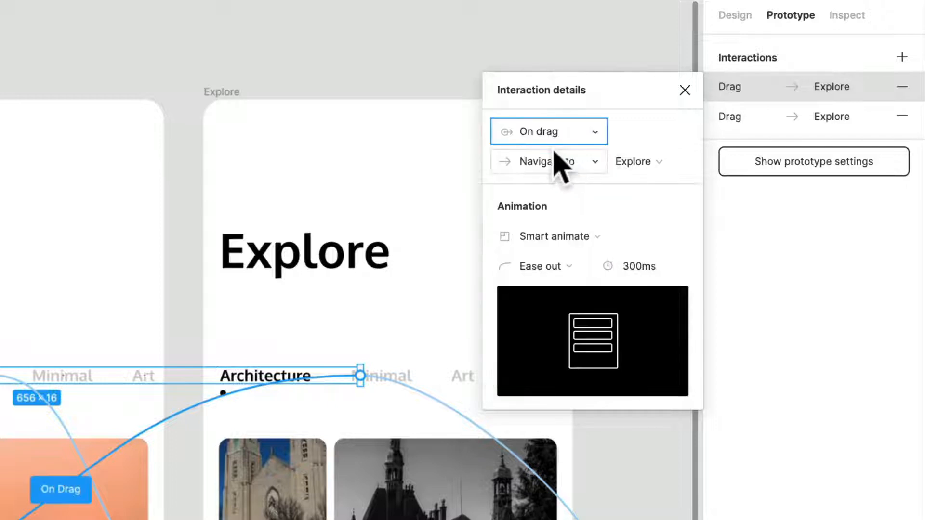
{"action": "left_click", "coordinate": [624, 40]}
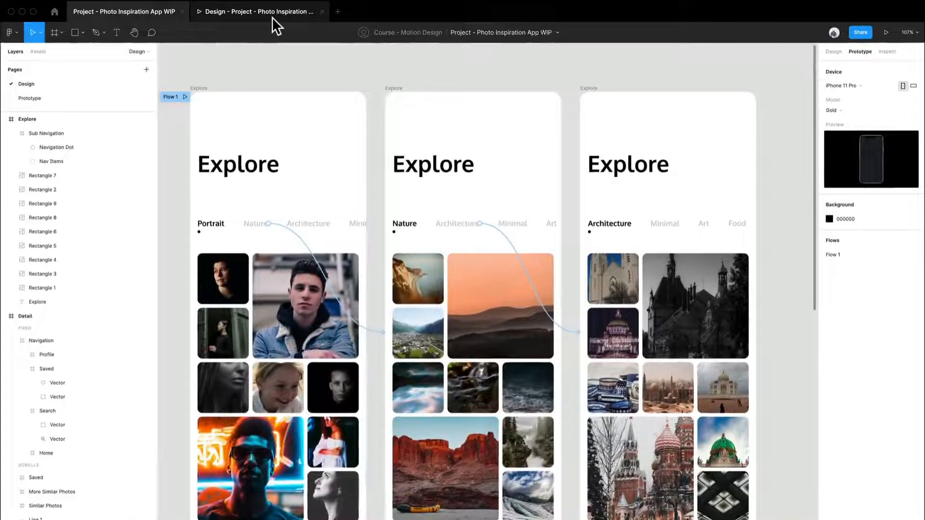
Test the prototype by dragging the category tabs back and forth and scrolling the Explore screen in the presentation view.
{"action": "left_click", "coordinate": [272, 16]}
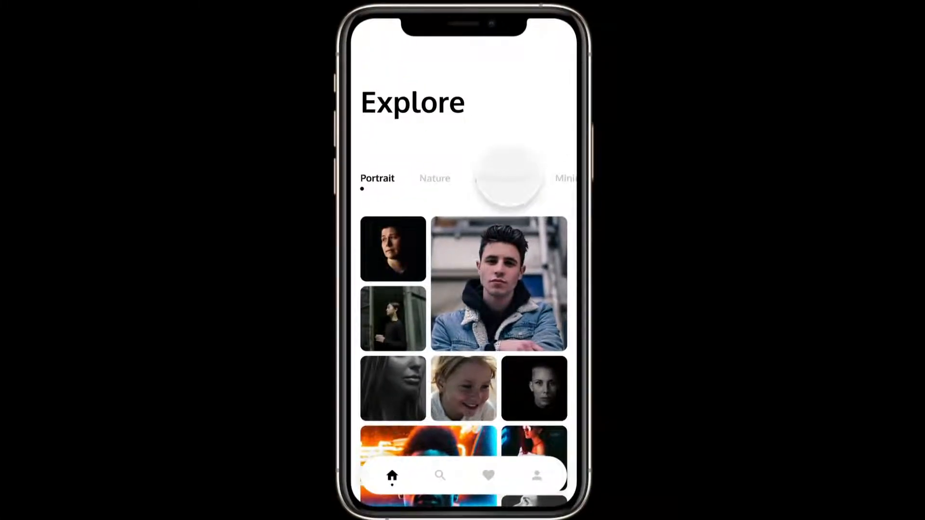
{"action": "left_click_drag", "start_coordinate": [504, 188], "coordinate": [482, 188]}
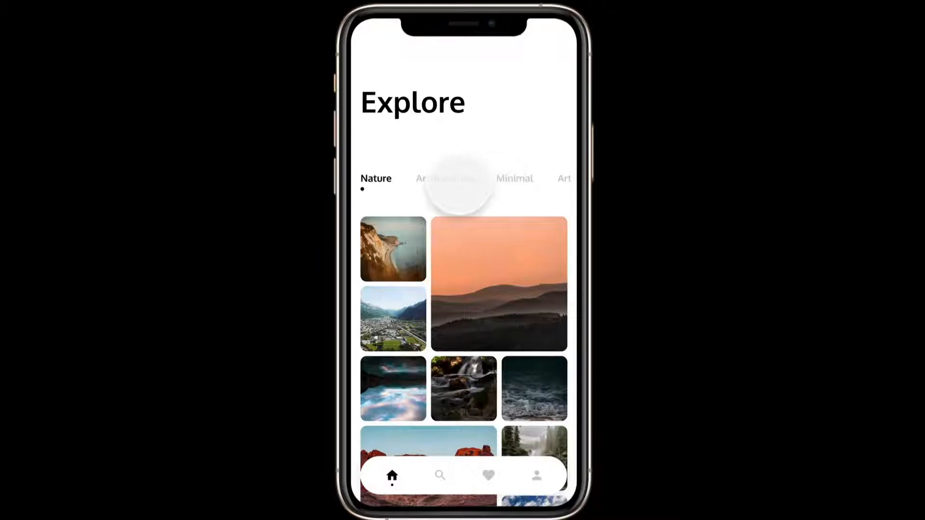
{"action": "left_click", "coordinate": [458, 185]}
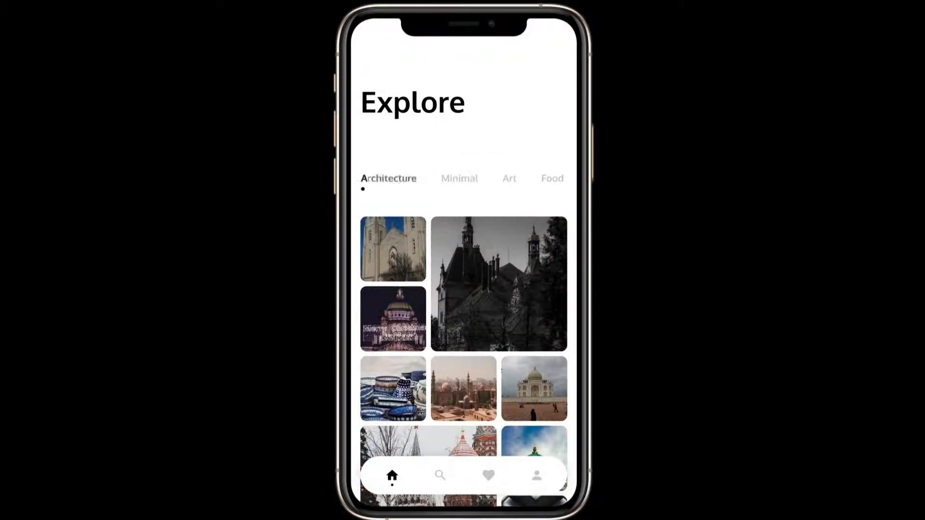
{"action": "left_click_drag", "start_coordinate": [457, 185], "coordinate": [554, 192]}
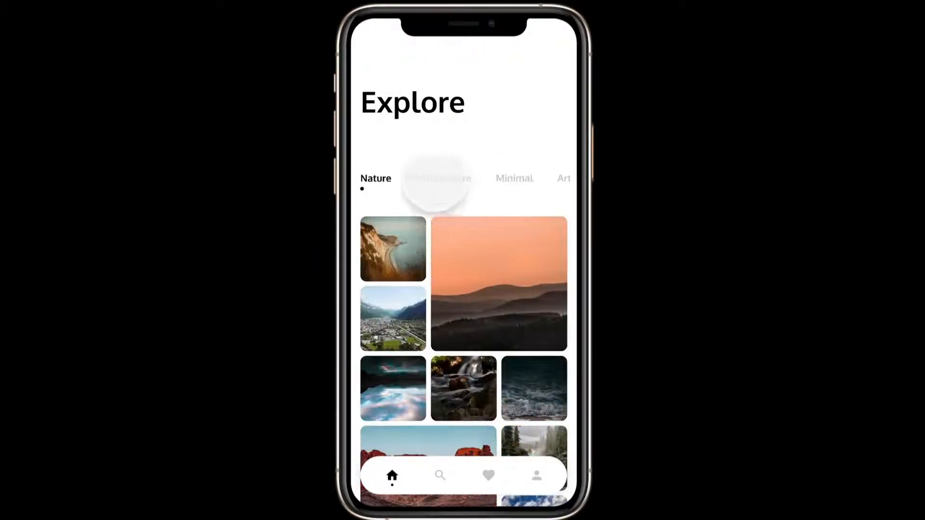
{"action": "left_click_drag", "start_coordinate": [435, 182], "coordinate": [345, 151]}
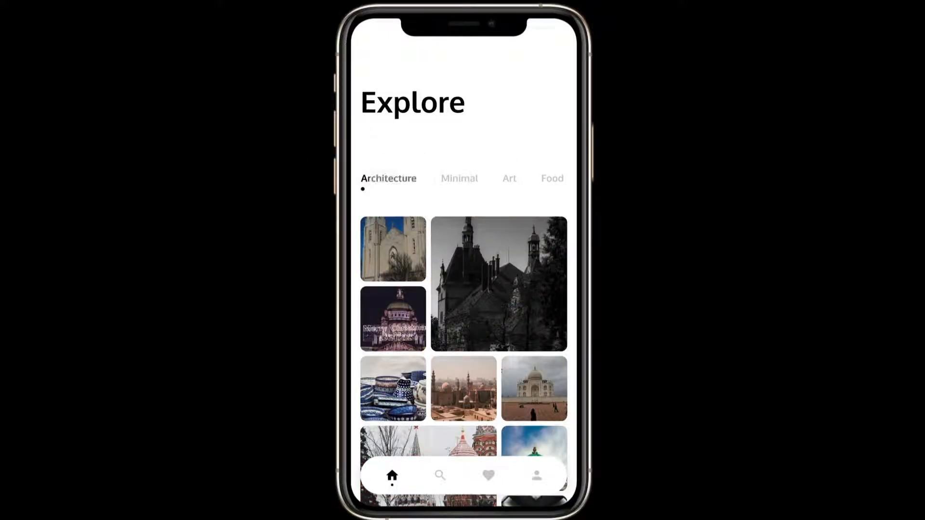
{"action": "mouse_move", "coordinate": [394, 178]}
{"action": "left_mouse_down"}
{"action": "mouse_move", "coordinate": [467, 183]}
{"action": "mouse_move", "coordinate": [337, 185]}
{"action": "mouse_move", "coordinate": [436, 183]}
{"action": "mouse_move", "coordinate": [407, 184]}
{"action": "left_mouse_up"}
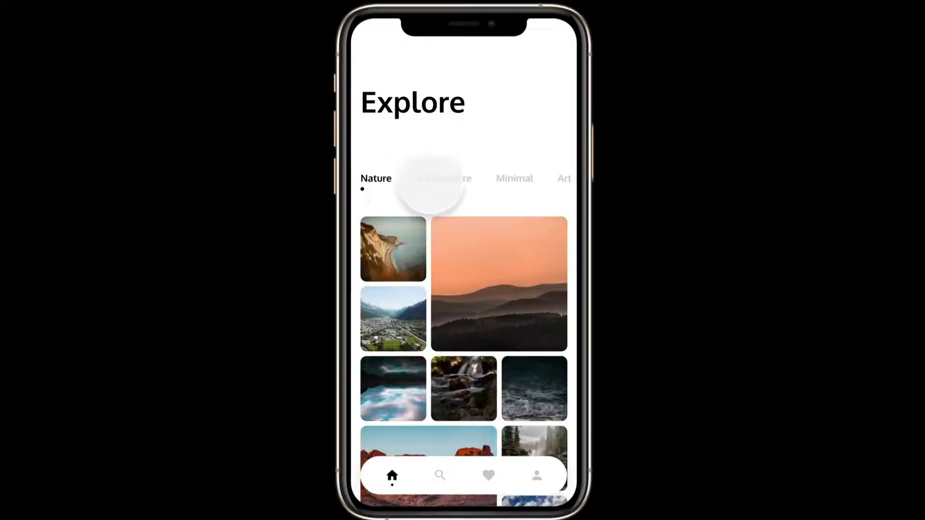
{"action": "left_click_drag", "start_coordinate": [475, 185], "coordinate": [426, 181]}
{"action": "left_click", "coordinate": [458, 182]}
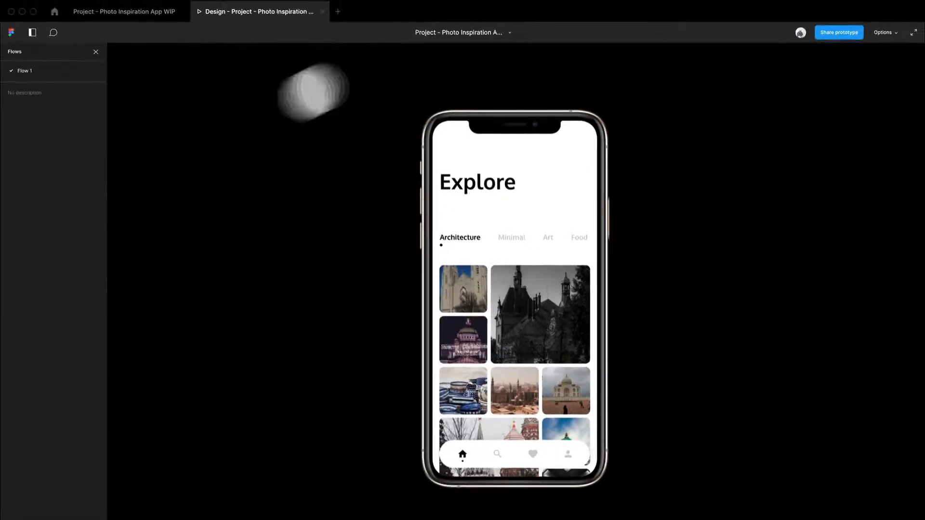
{"action": "mouse_move", "coordinate": [516, 340]}
{"action": "left_mouse_down"}
{"action": "mouse_move", "coordinate": [521, 213]}
{"action": "mouse_move", "coordinate": [537, 330]}
{"action": "mouse_move", "coordinate": [557, 186]}
{"action": "mouse_move", "coordinate": [518, 347]}
{"action": "left_mouse_up"}
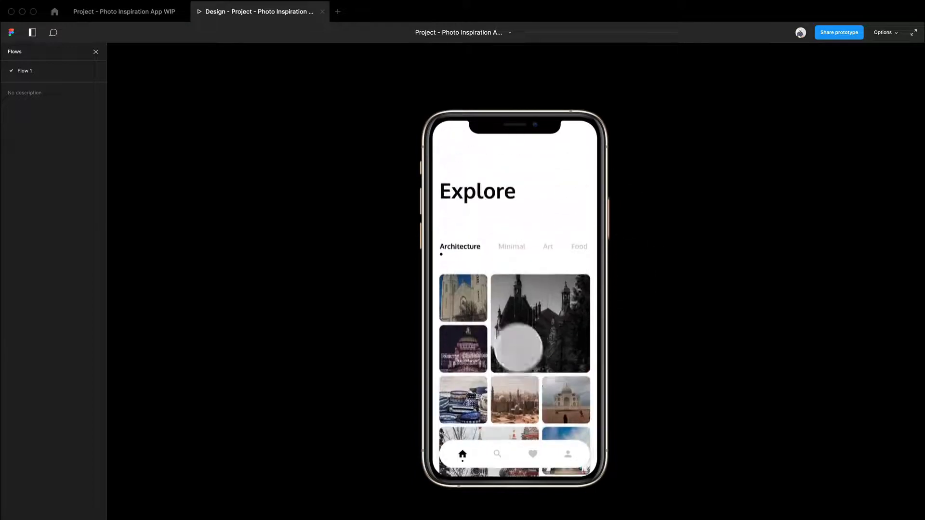
{"action": "left_click_drag", "start_coordinate": [541, 392], "coordinate": [571, 277]}
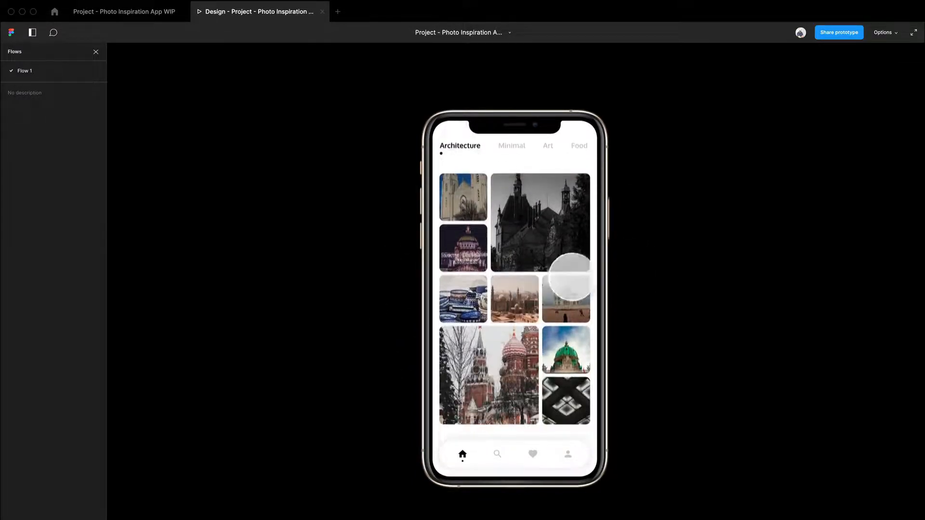
{"action": "left_click_drag", "start_coordinate": [502, 258], "coordinate": [516, 299]}
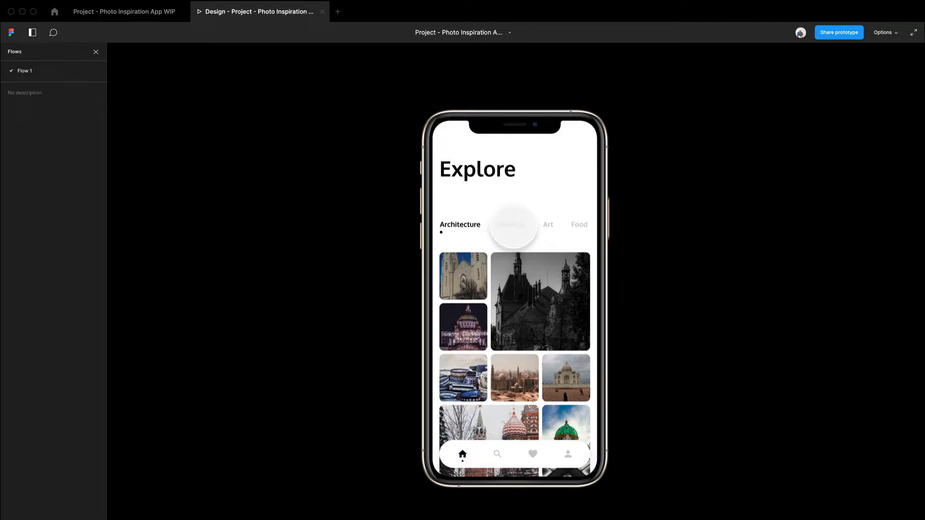
{"action": "left_click_drag", "start_coordinate": [564, 231], "coordinate": [449, 232]}
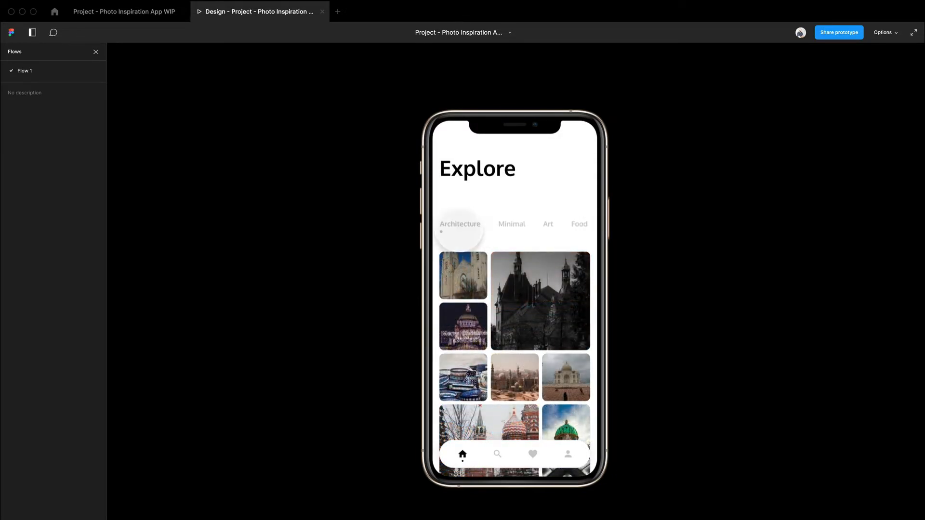